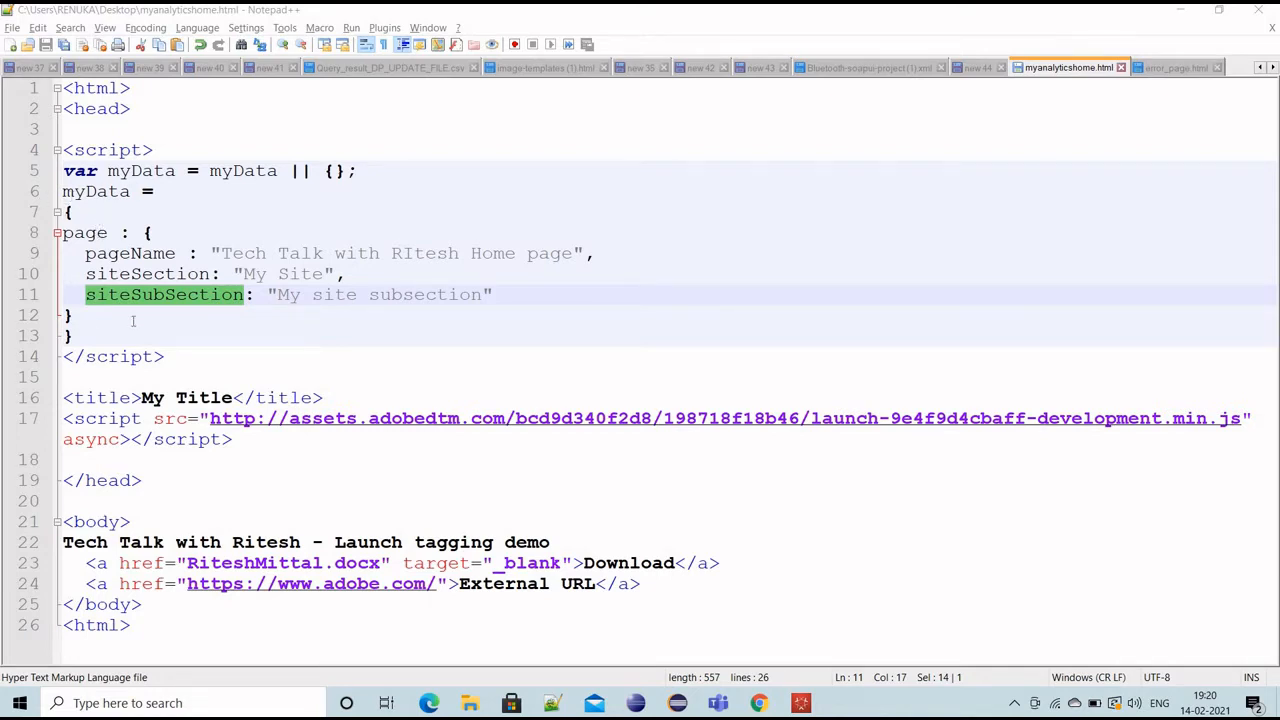
# - Examine the myData data layer in myanalyticshome.html, including its page object with pageName, siteSection and siteSubSection
pyautogui.moveTo(80, 338); pyautogui.dragTo(70, 200)
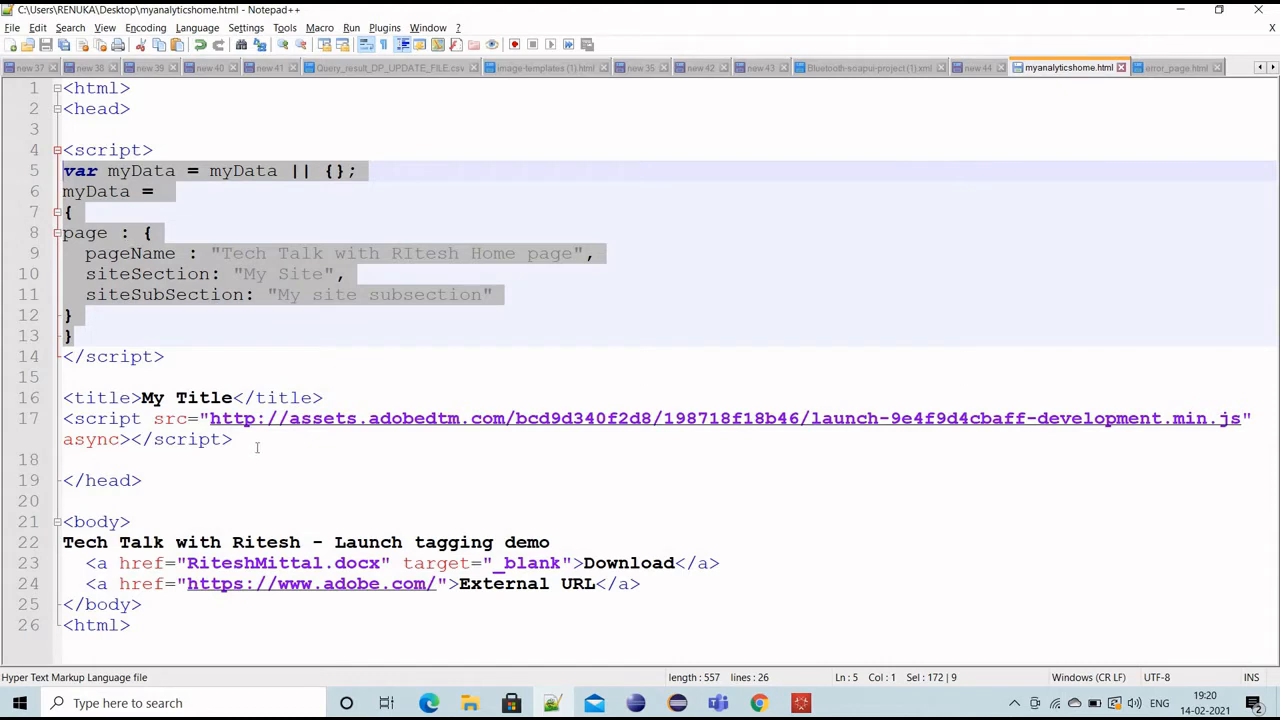
pyautogui.moveTo(232, 440); pyautogui.dragTo(64, 398)
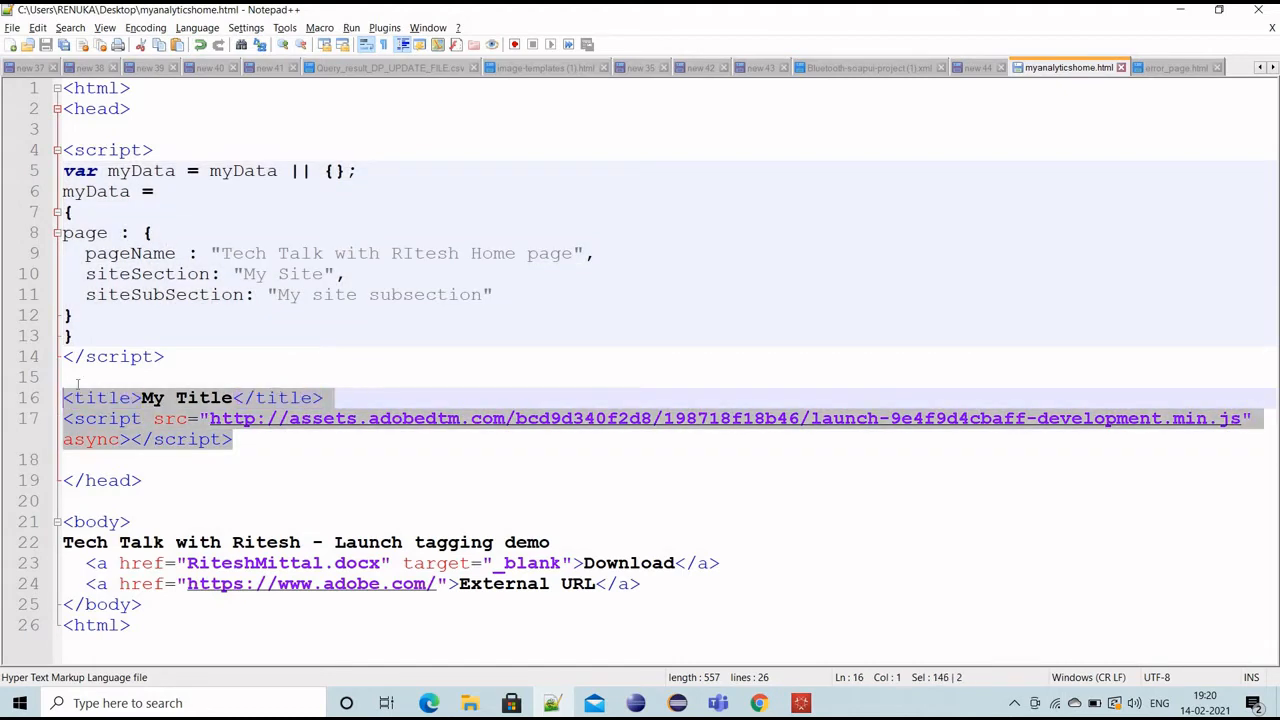
pyautogui.doubleClick(142, 171)
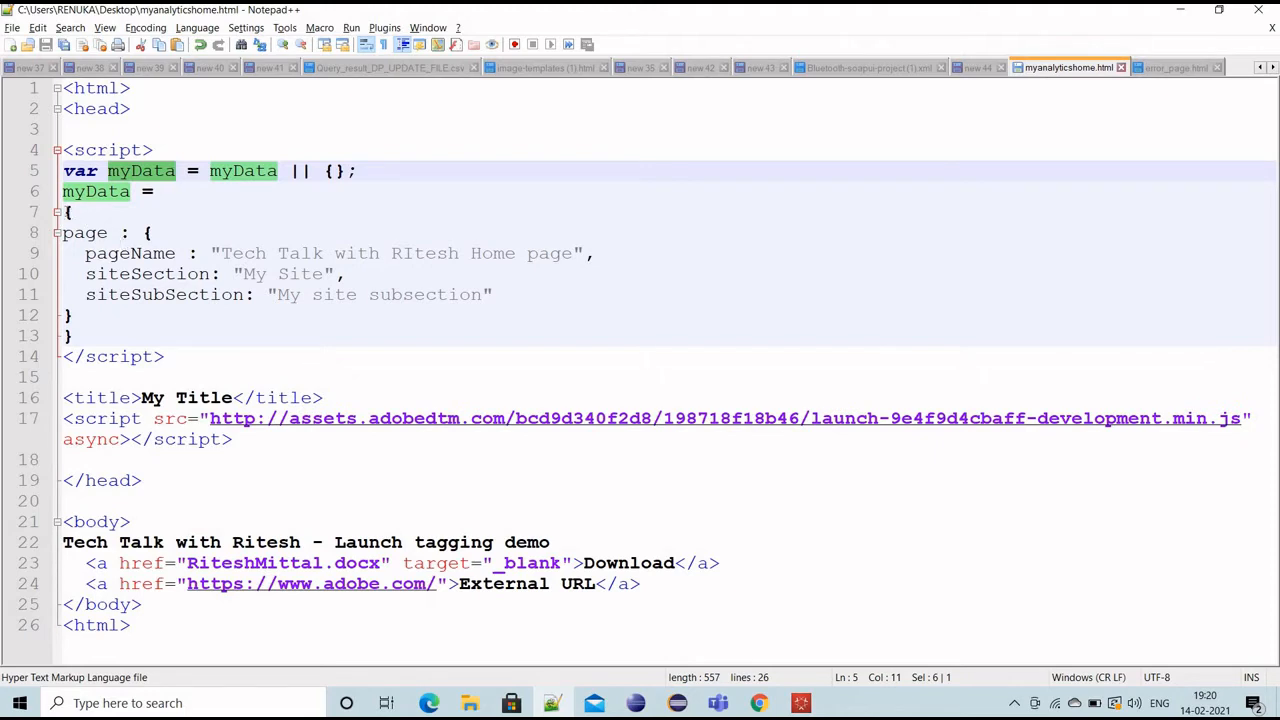
pyautogui.moveTo(63, 212); pyautogui.dragTo(75, 316)
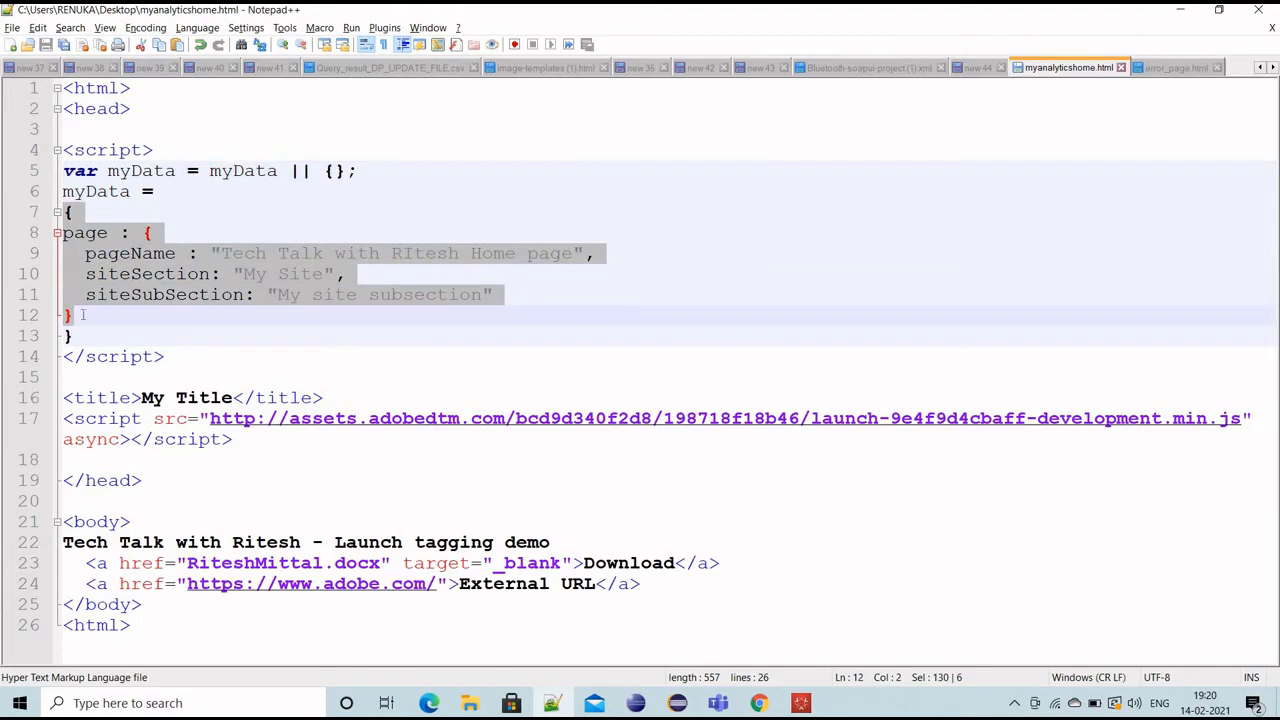
pyautogui.doubleClick(97, 233)
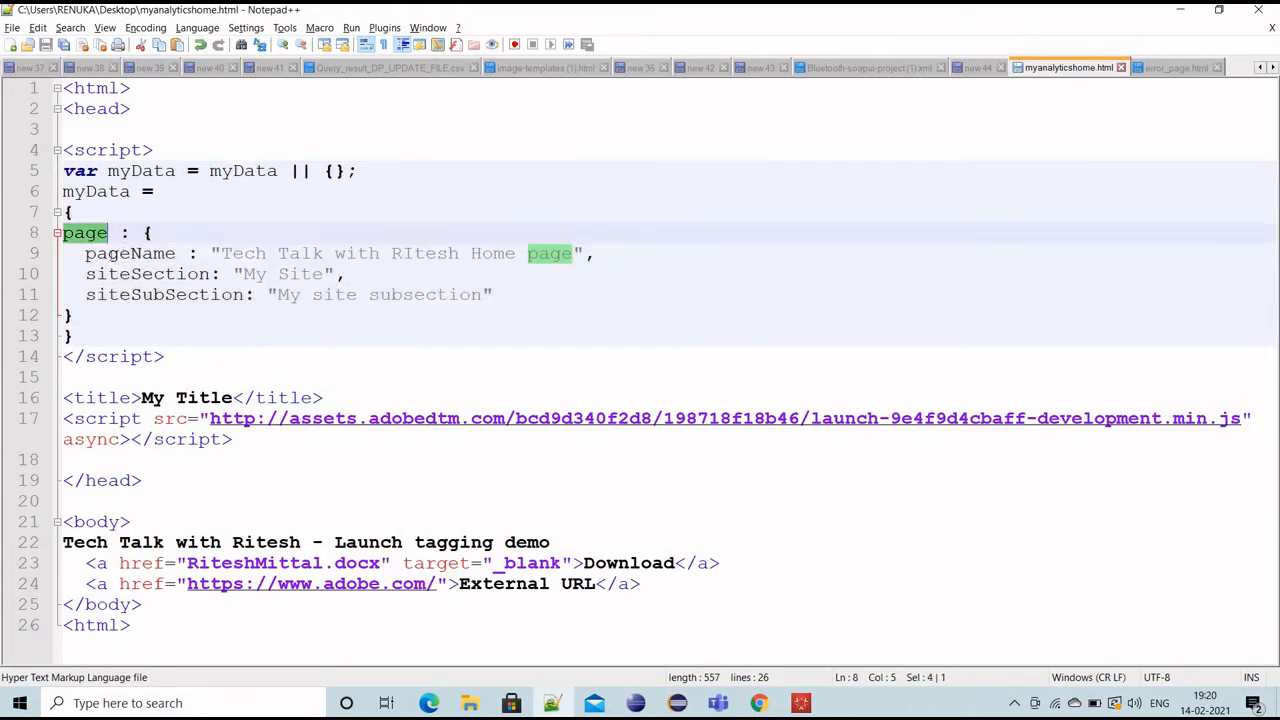
pyautogui.doubleClick(130, 253)
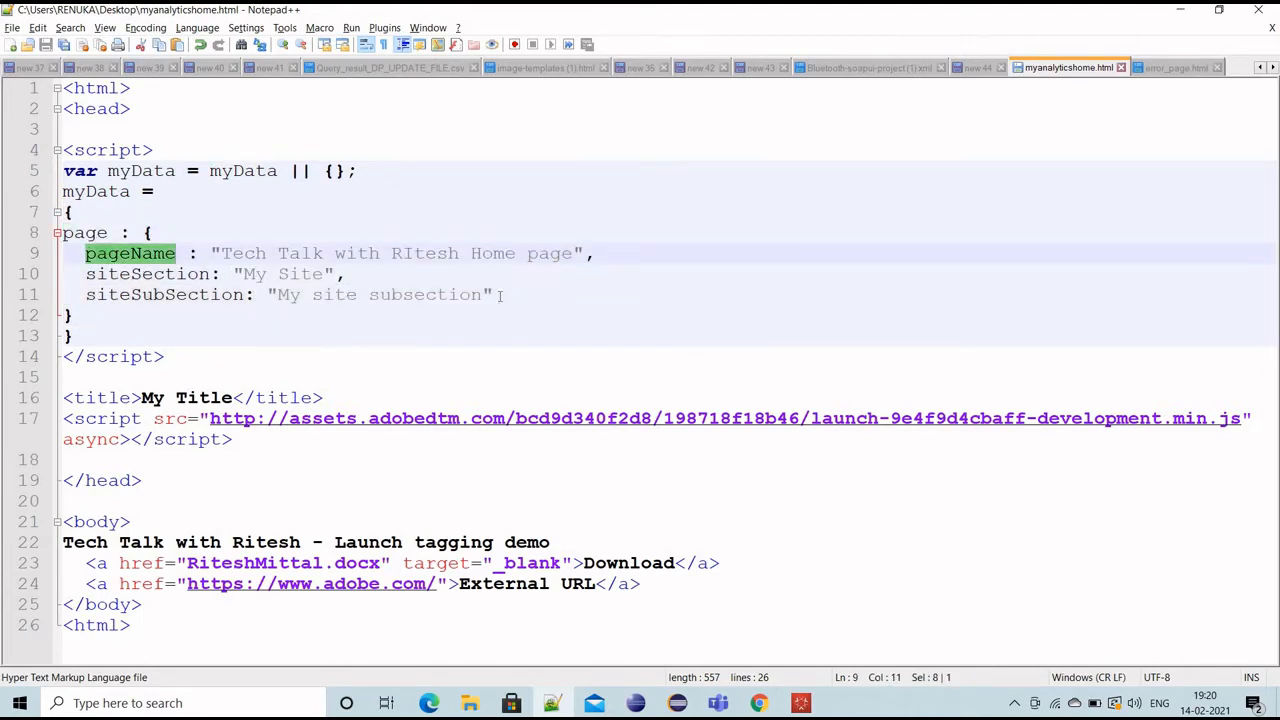
pyautogui.moveTo(495, 294); pyautogui.dragTo(210, 274)
pyautogui.moveTo(88, 254); pyautogui.dragTo(85, 254)
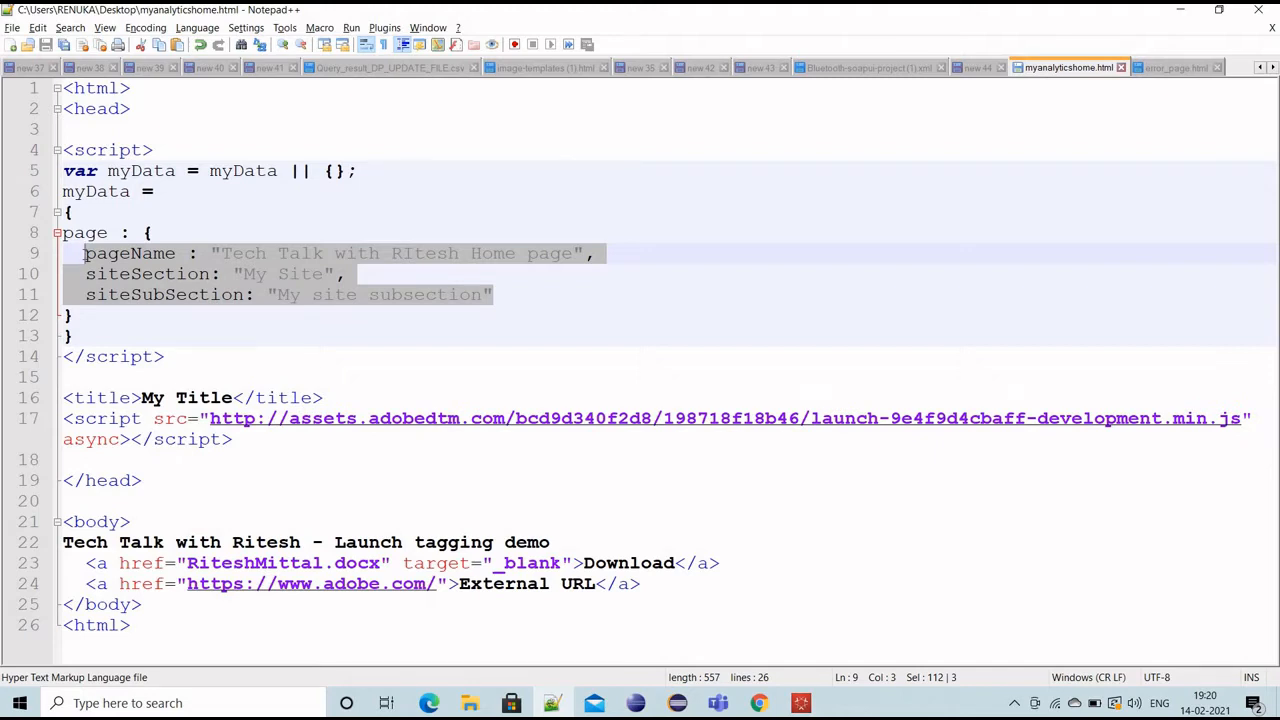
pyautogui.click(235, 294)
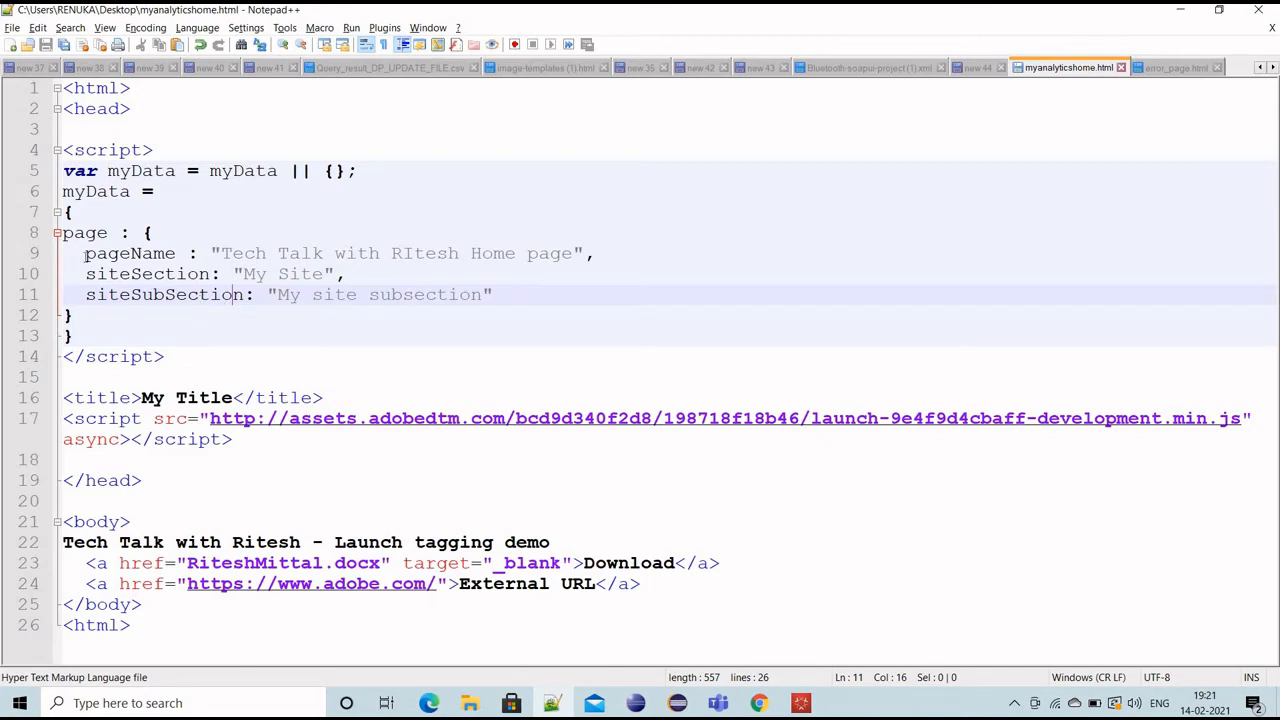
pyautogui.moveTo(494, 294); pyautogui.dragTo(62, 232)
pyautogui.click(118, 273)
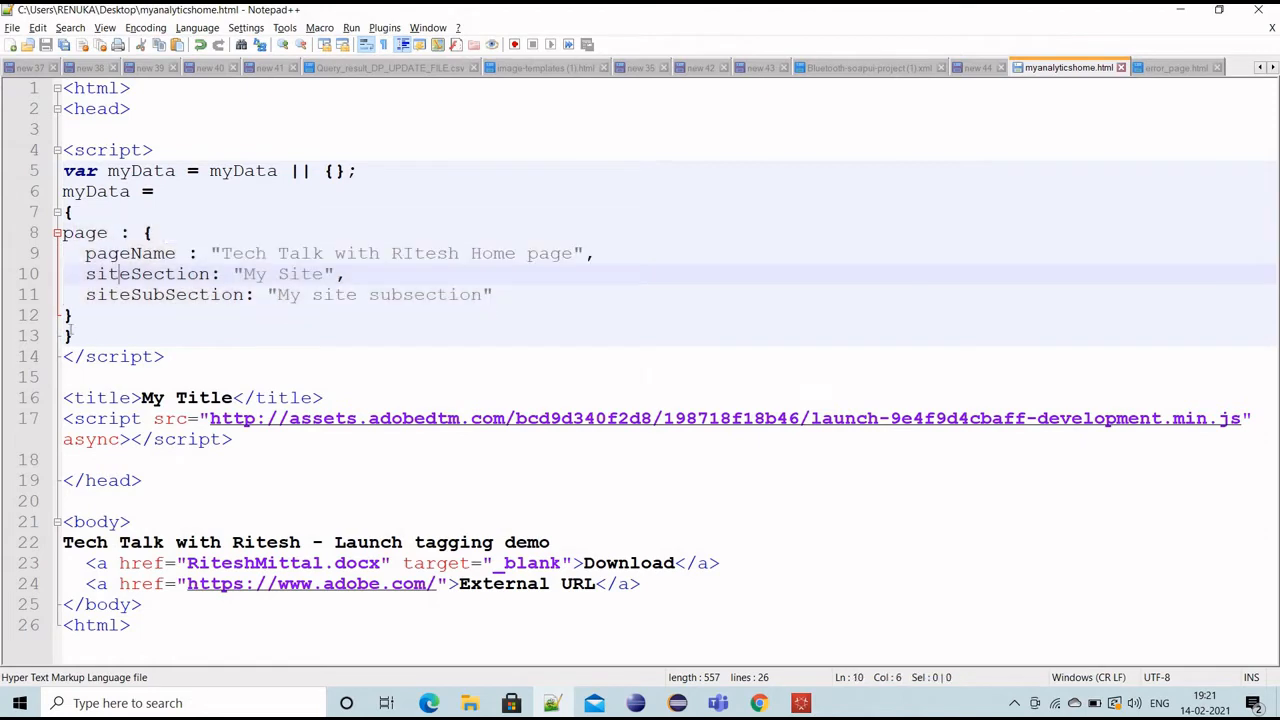
# - Compare the placement of the data layer block with the title and Launch embed script in the page head
pyautogui.moveTo(74, 336); pyautogui.dragTo(47, 167)
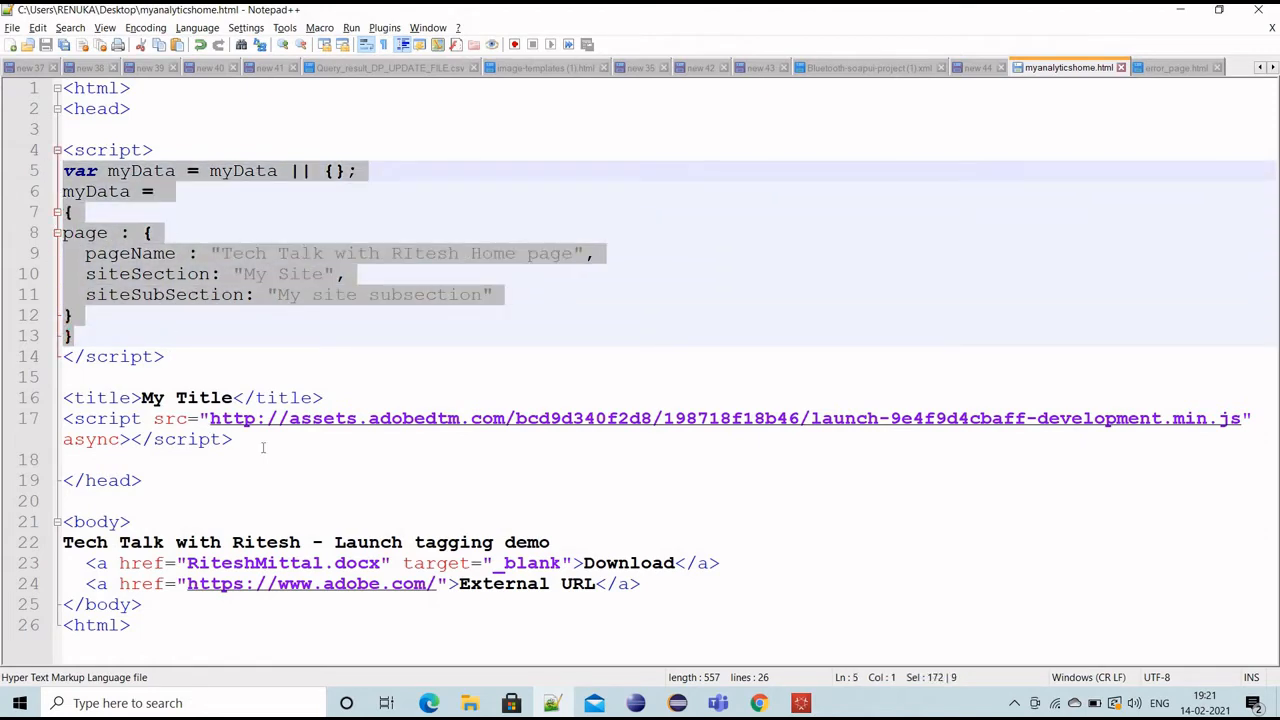
pyautogui.moveTo(234, 439); pyautogui.dragTo(70, 398)
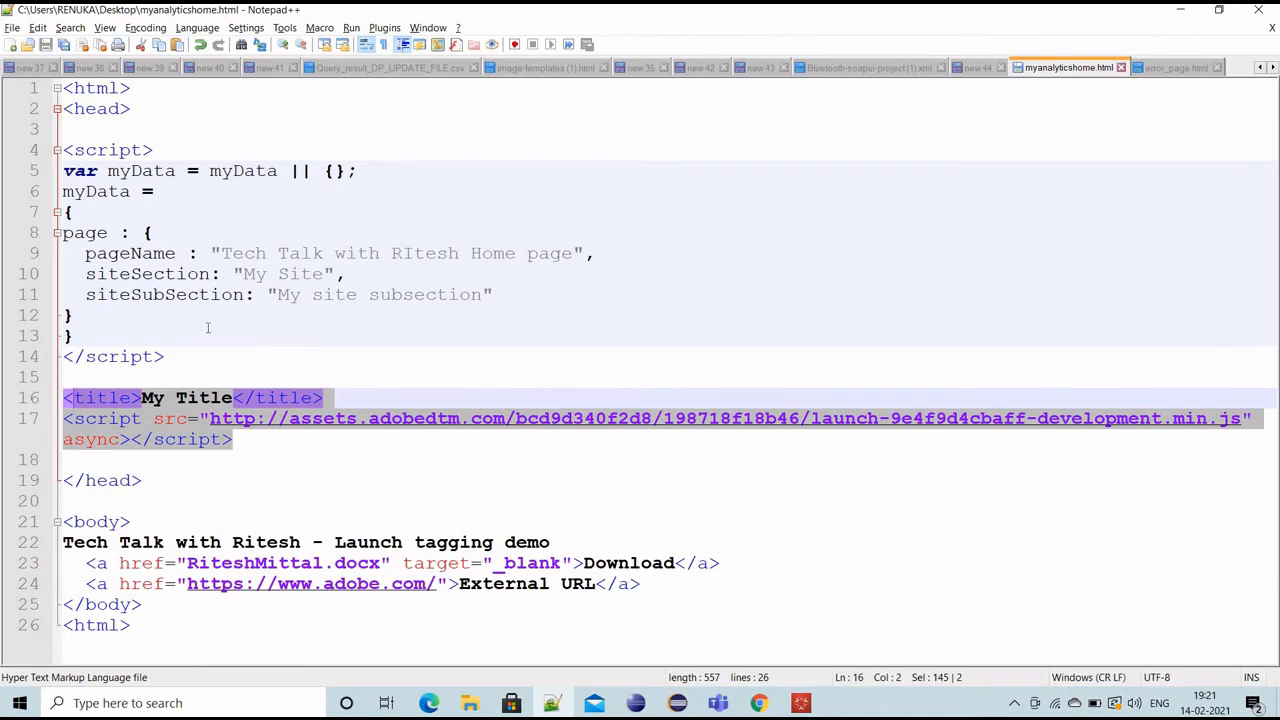
pyautogui.moveTo(50, 336); pyautogui.dragTo(50, 175)
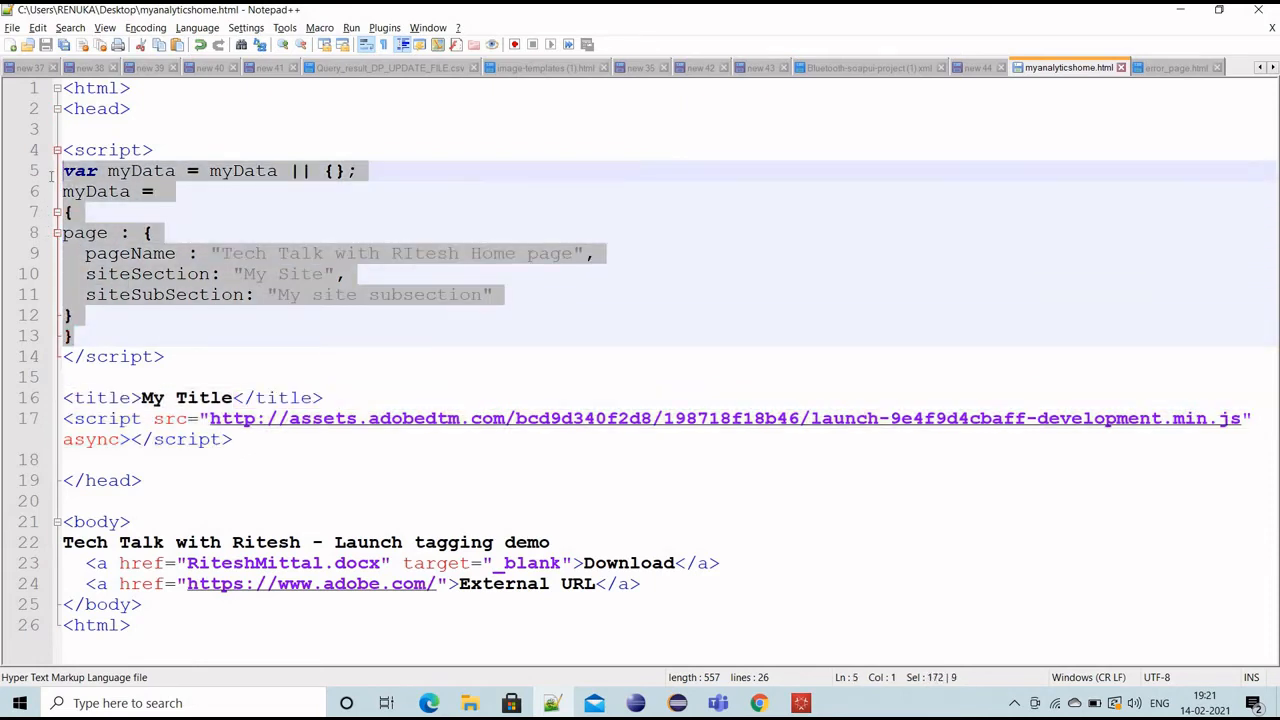
pyautogui.click(141, 256)
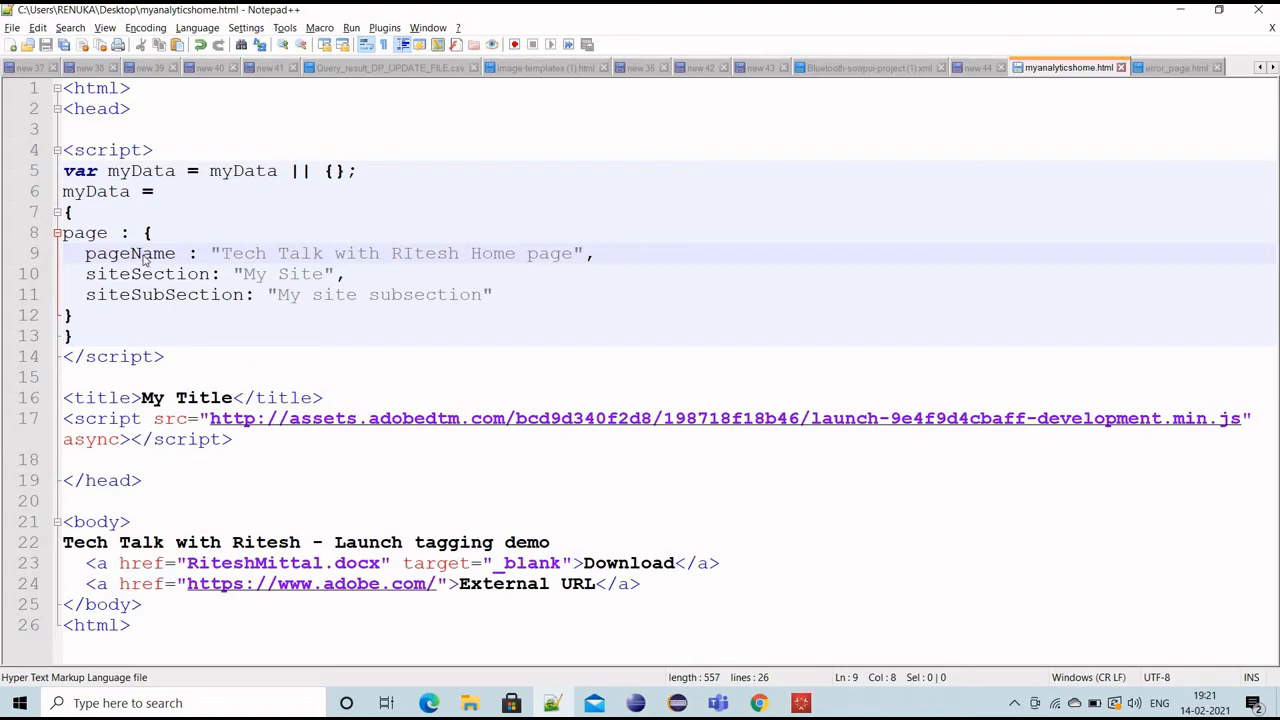
# - Switch to Adobe Experience Platform Launch and open the Home Page rule of the Learning Launch RM property
pyautogui.hotkey('alt', 'Tab')
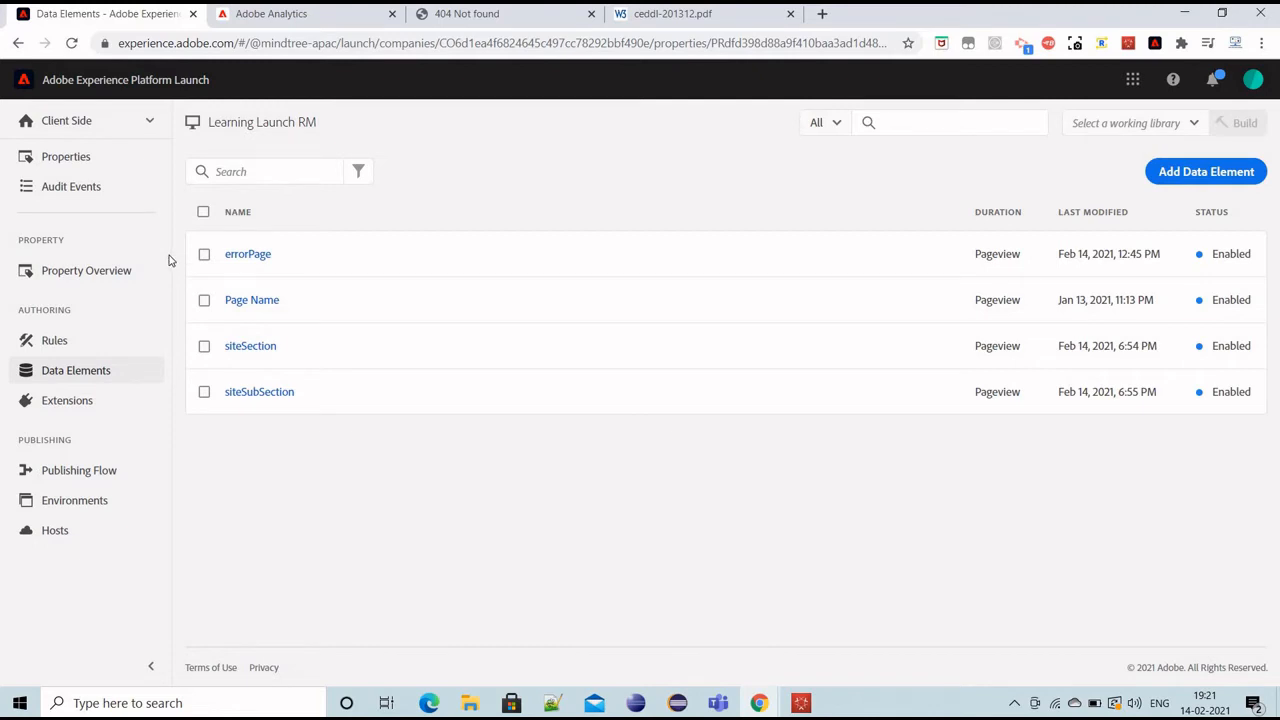
pyautogui.click(68, 343)
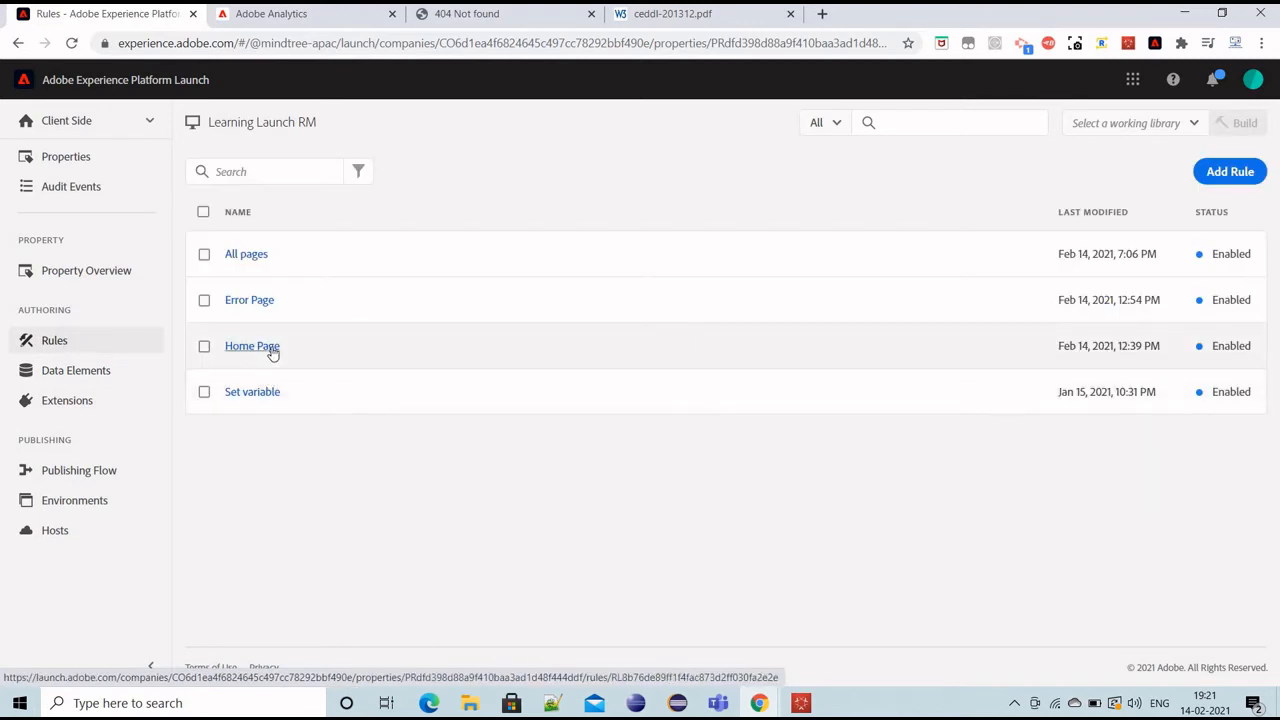
pyautogui.click(271, 350)
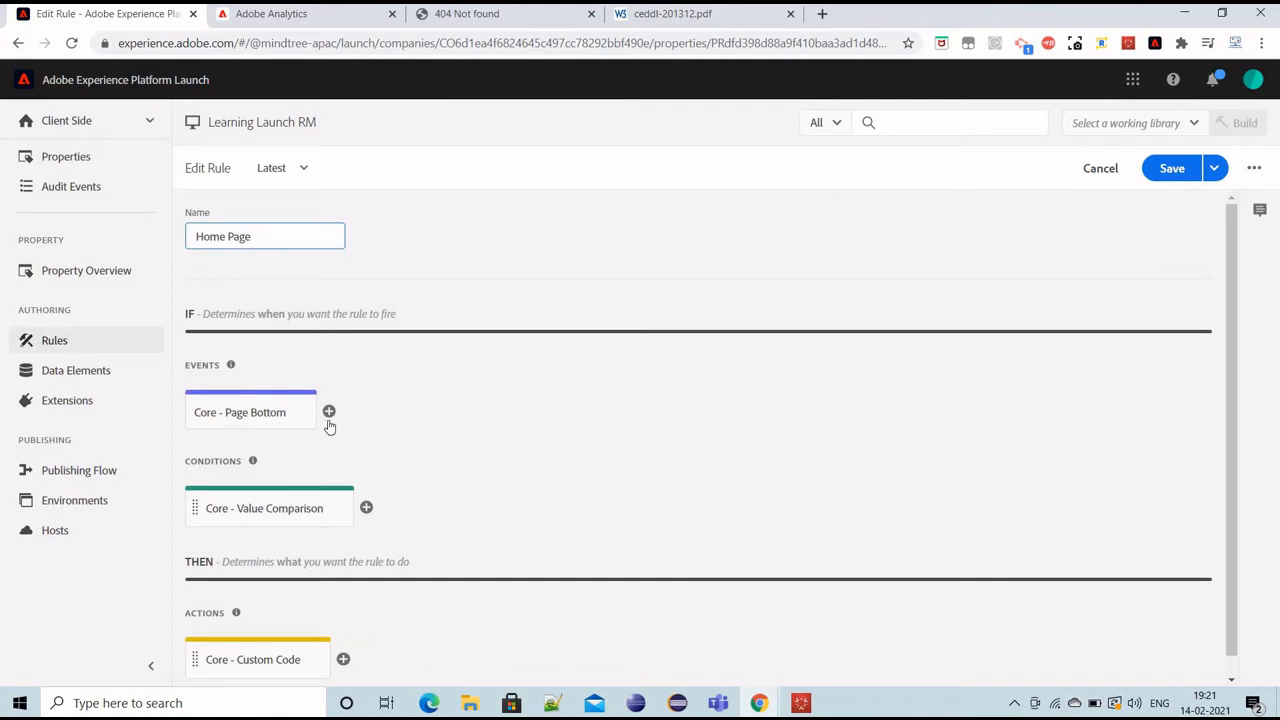
pyautogui.scroll(-1, 277, 380)
pyautogui.scroll(1, 249, 340)
# - Review the rule's Core - Page Bottom event and the available event types, leaving the configuration without keeping changes
pyautogui.click(250, 420)
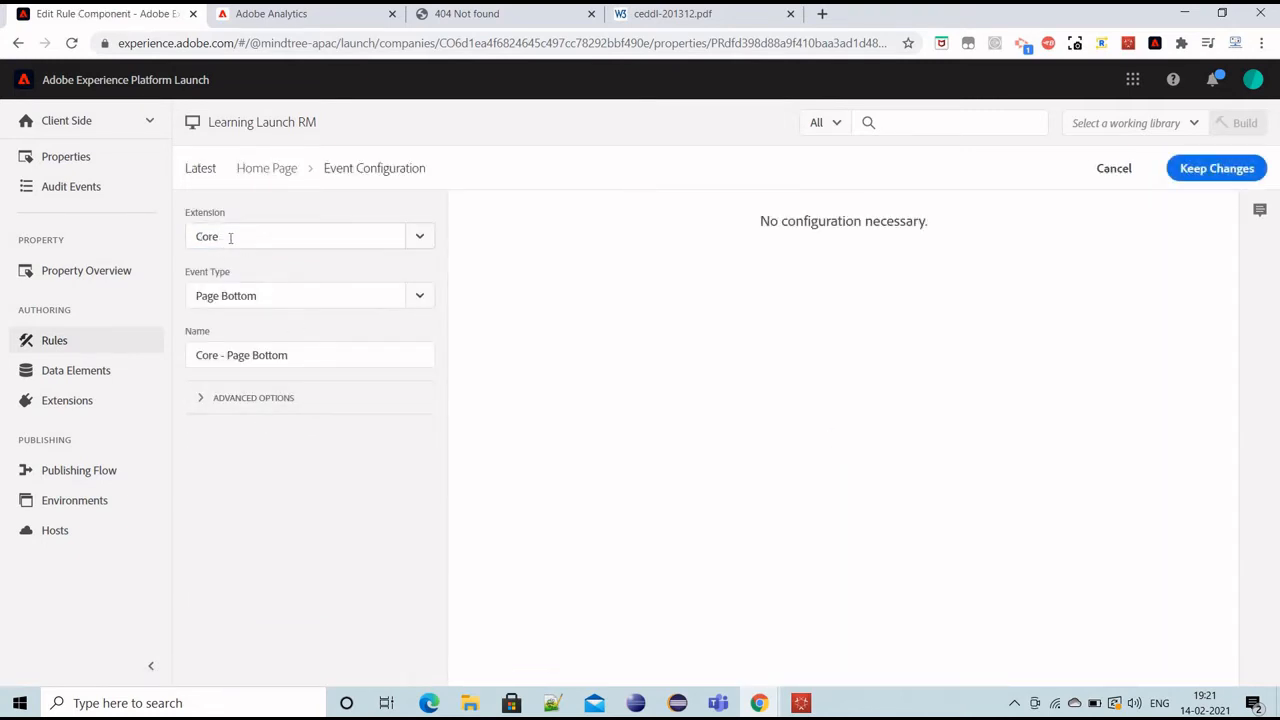
pyautogui.click(420, 300)
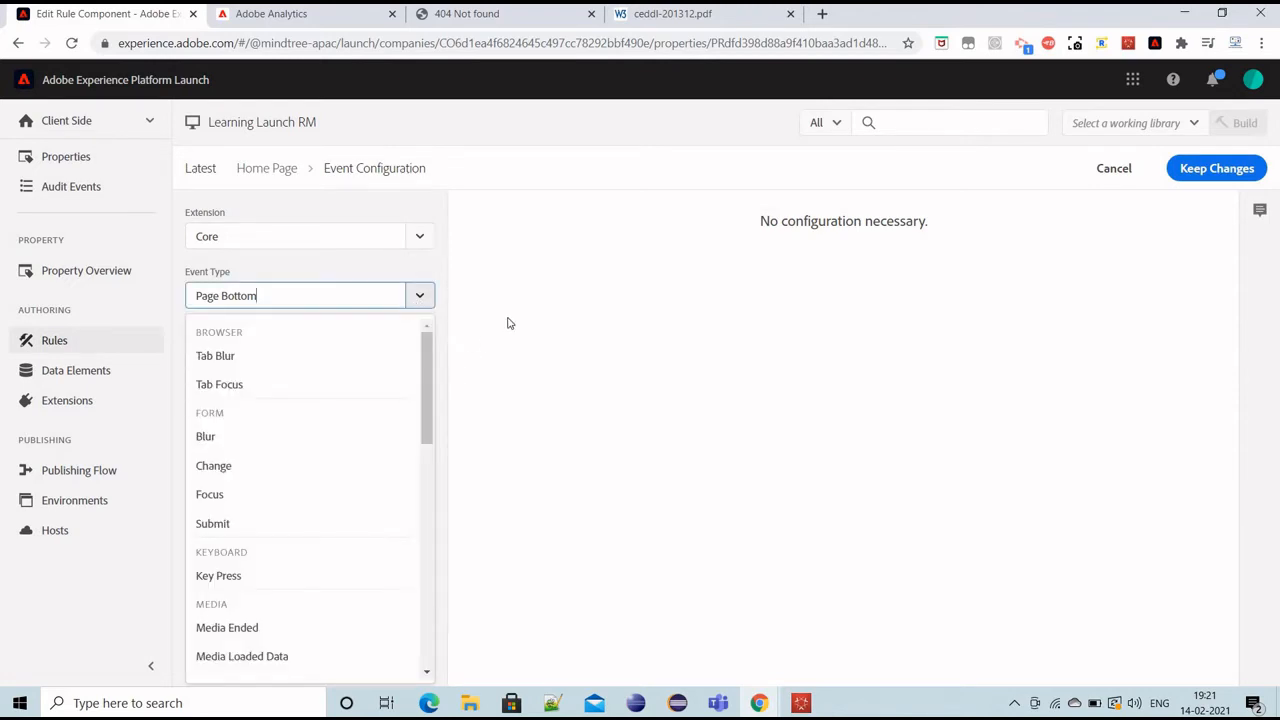
pyautogui.click(330, 372)
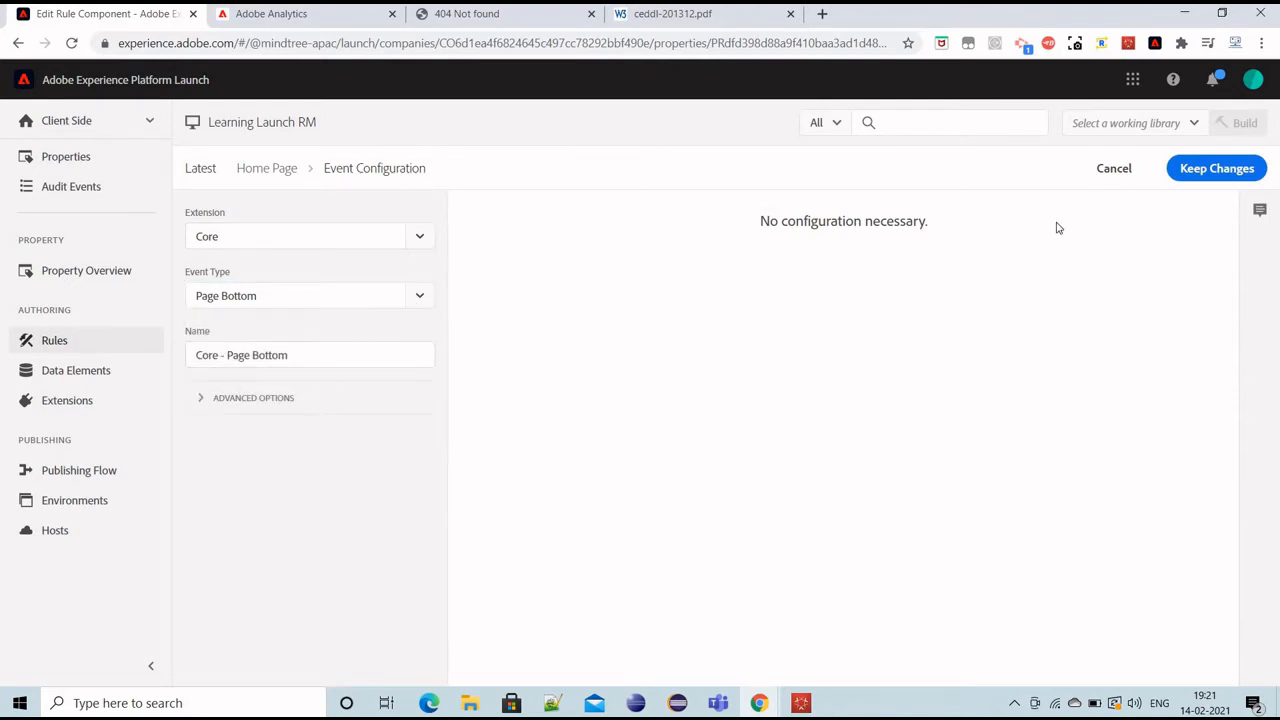
pyautogui.click(1118, 172)
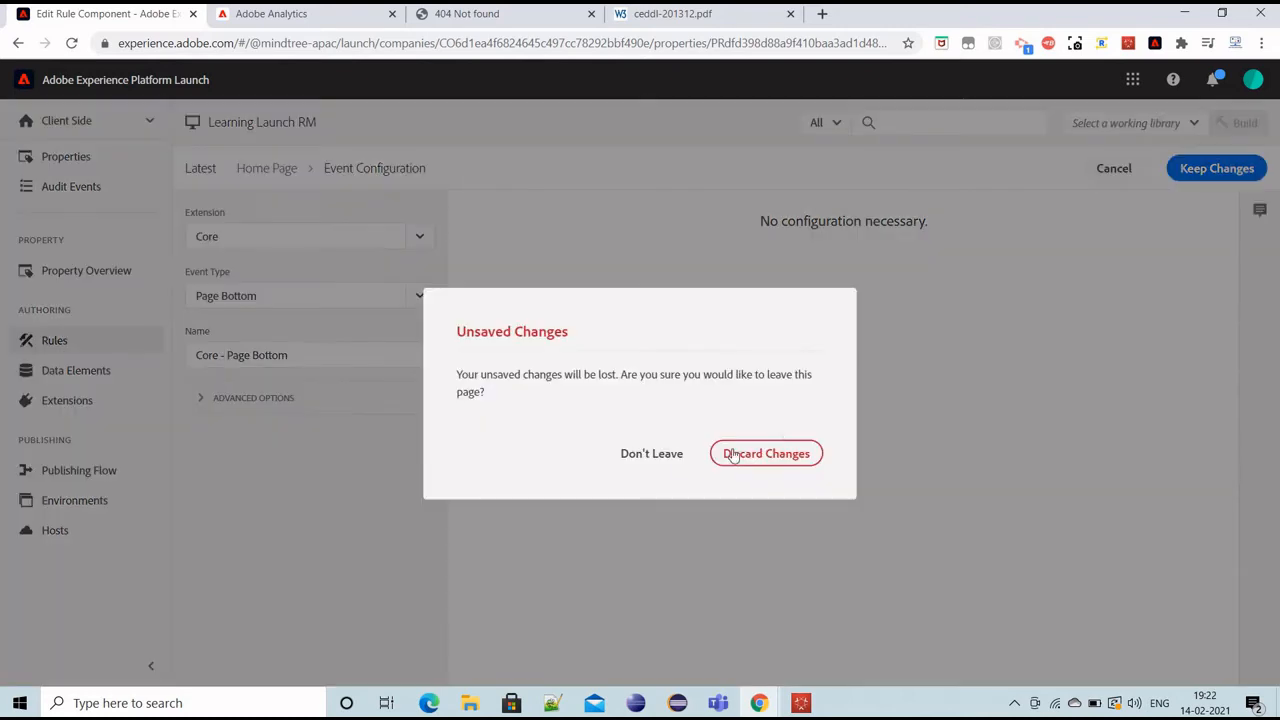
pyautogui.click(750, 455)
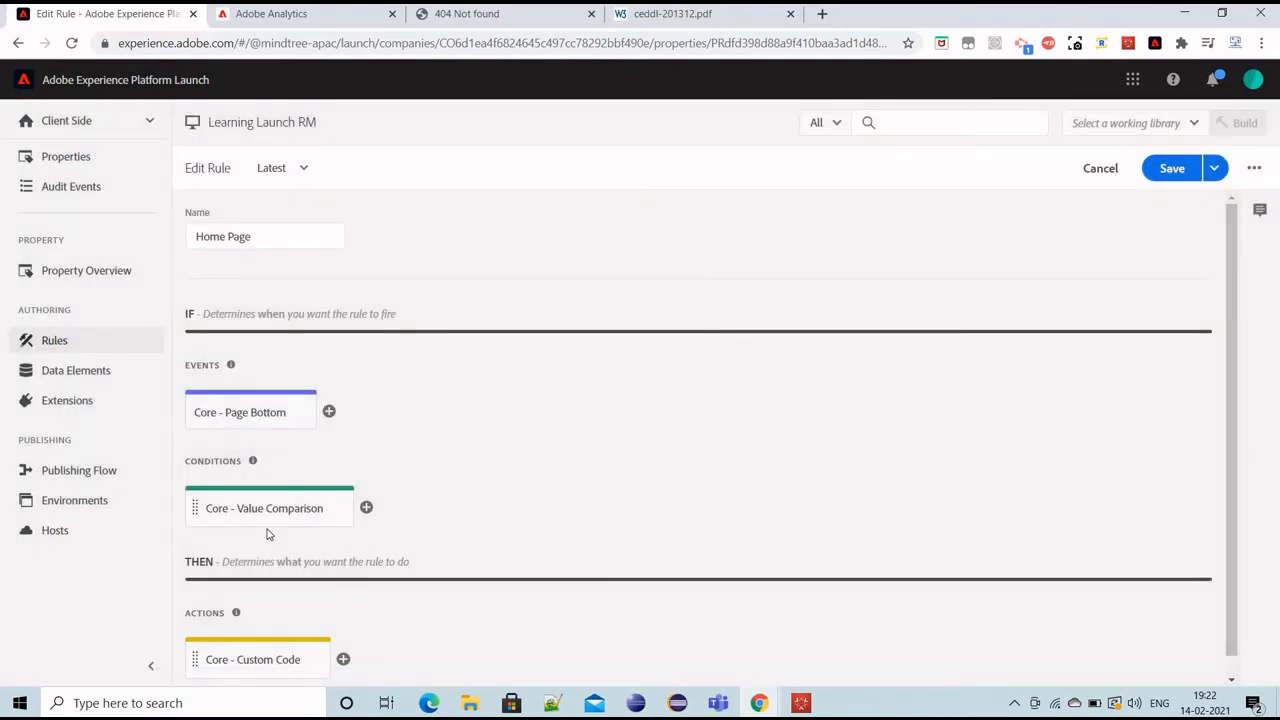
# - Check the rule's Value Comparison condition against the title tag in myanalyticshome.html, leaving the condition without keeping changes
pyautogui.click(287, 518)
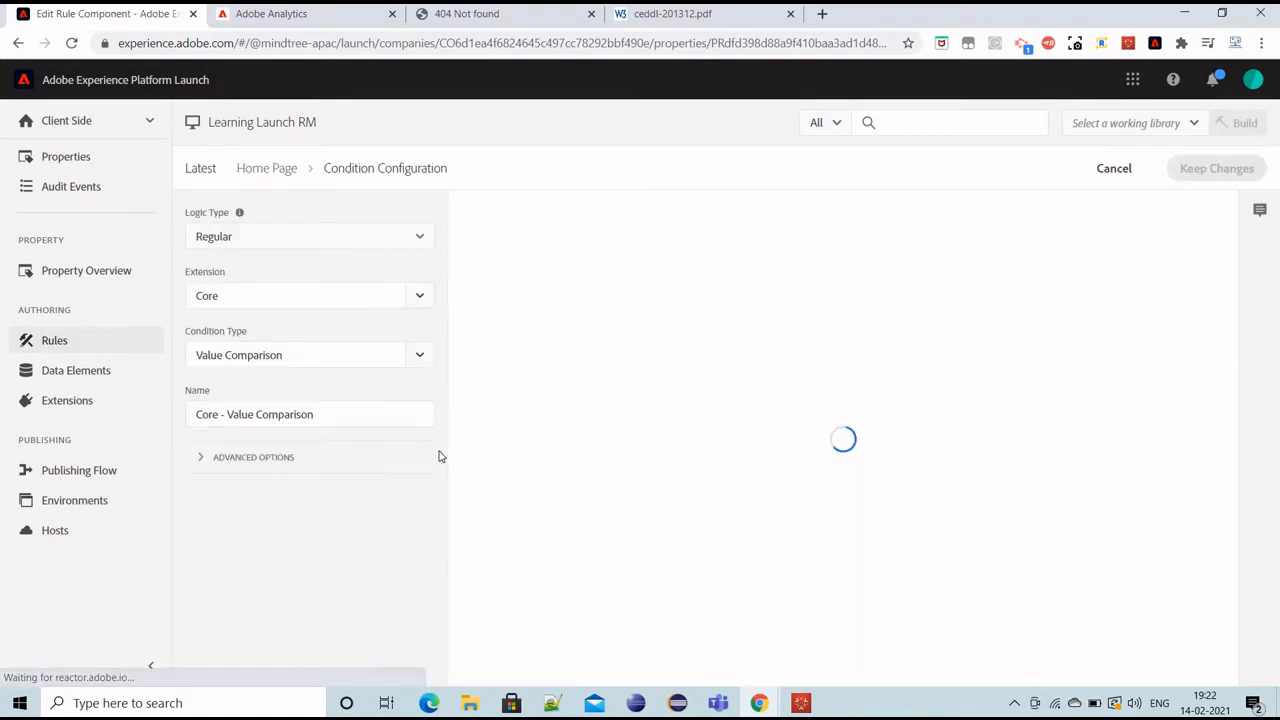
pyautogui.hotkey('alt', 'Tab')
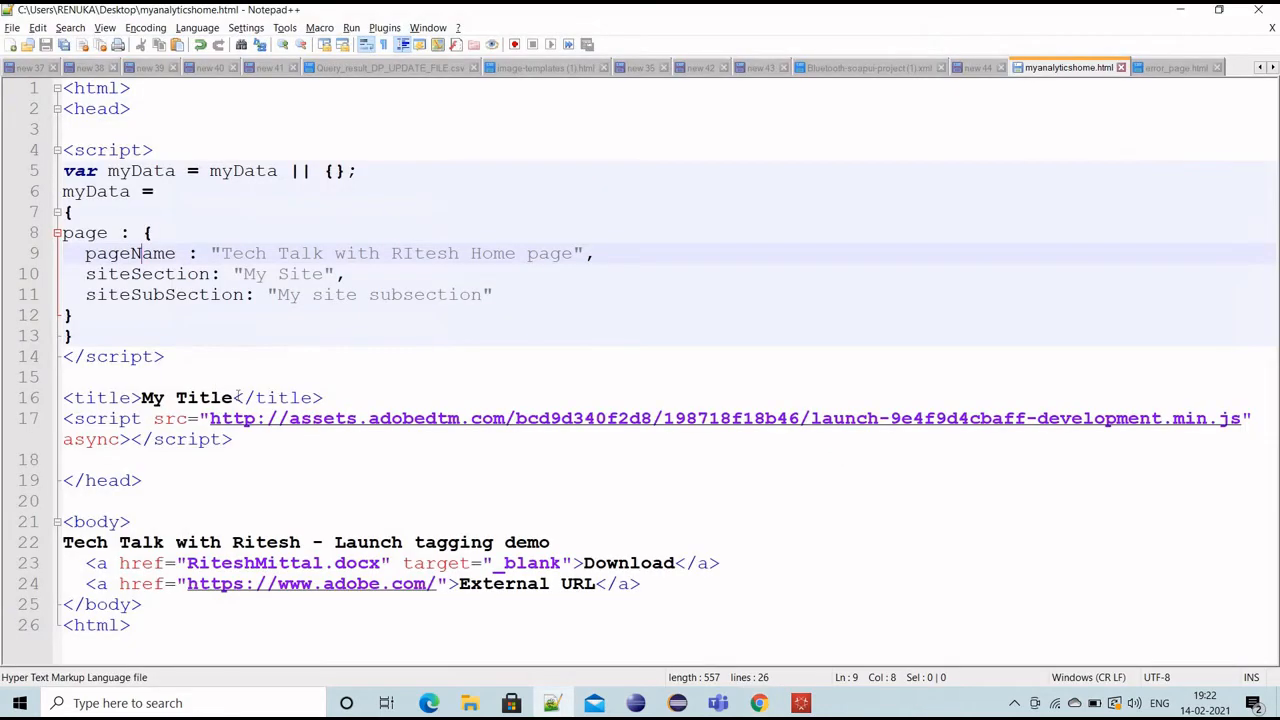
pyautogui.moveTo(234, 397); pyautogui.dragTo(142, 397)
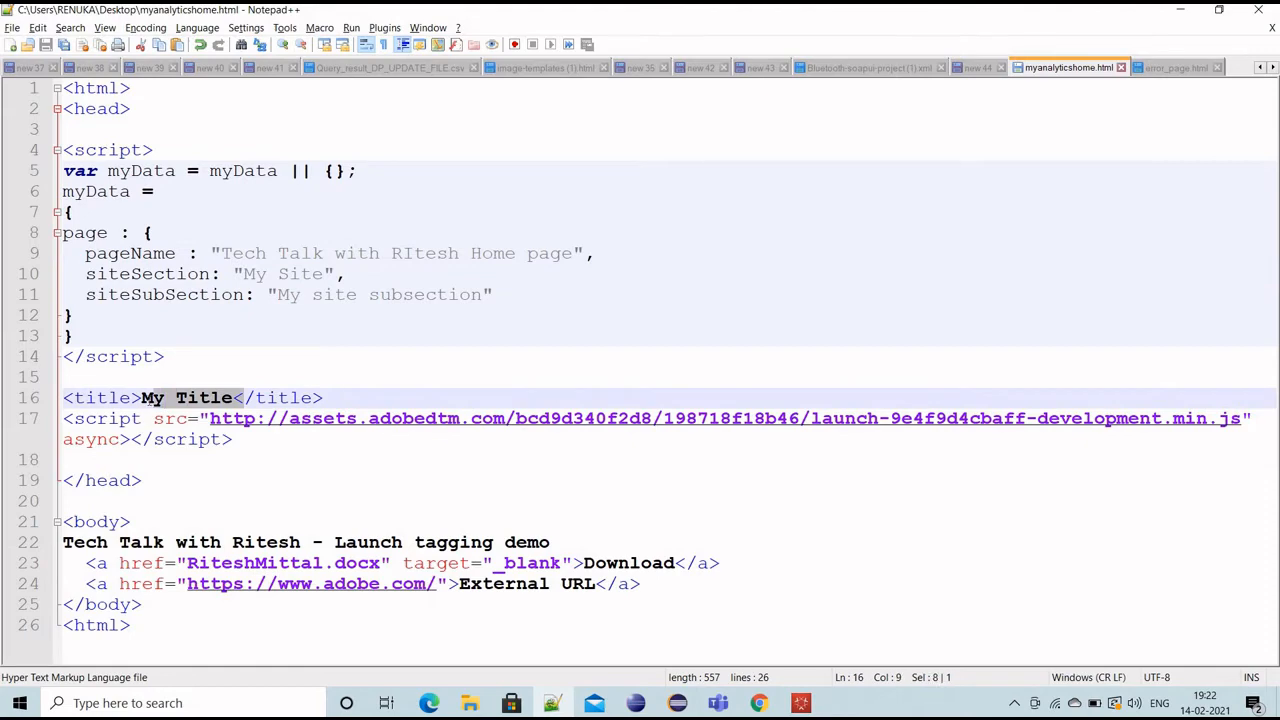
pyautogui.hotkey('ctrl', 'c')
pyautogui.hotkey('alt', 'Tab')
pyautogui.hotkey('ctrl', 'v')
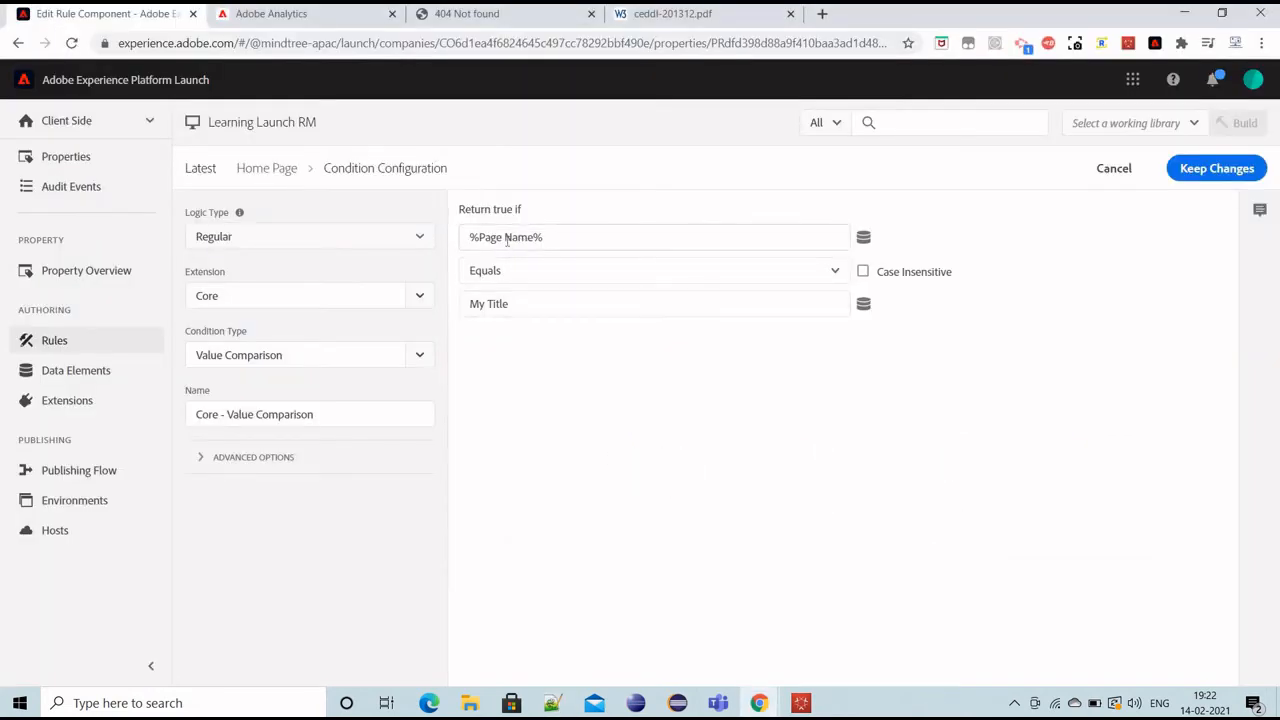
pyautogui.hotkey('alt', 'Tab')
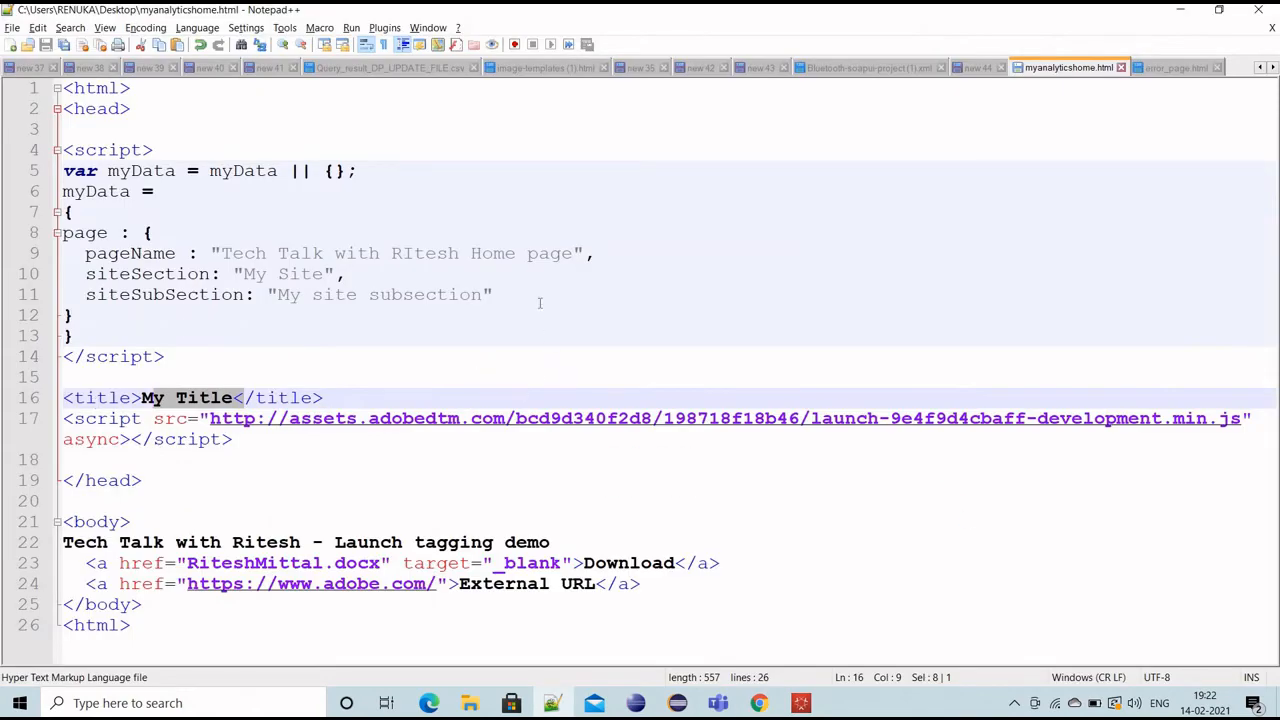
pyautogui.hotkey('alt', 'Tab')
pyautogui.moveTo(62, 398); pyautogui.dragTo(323, 398)
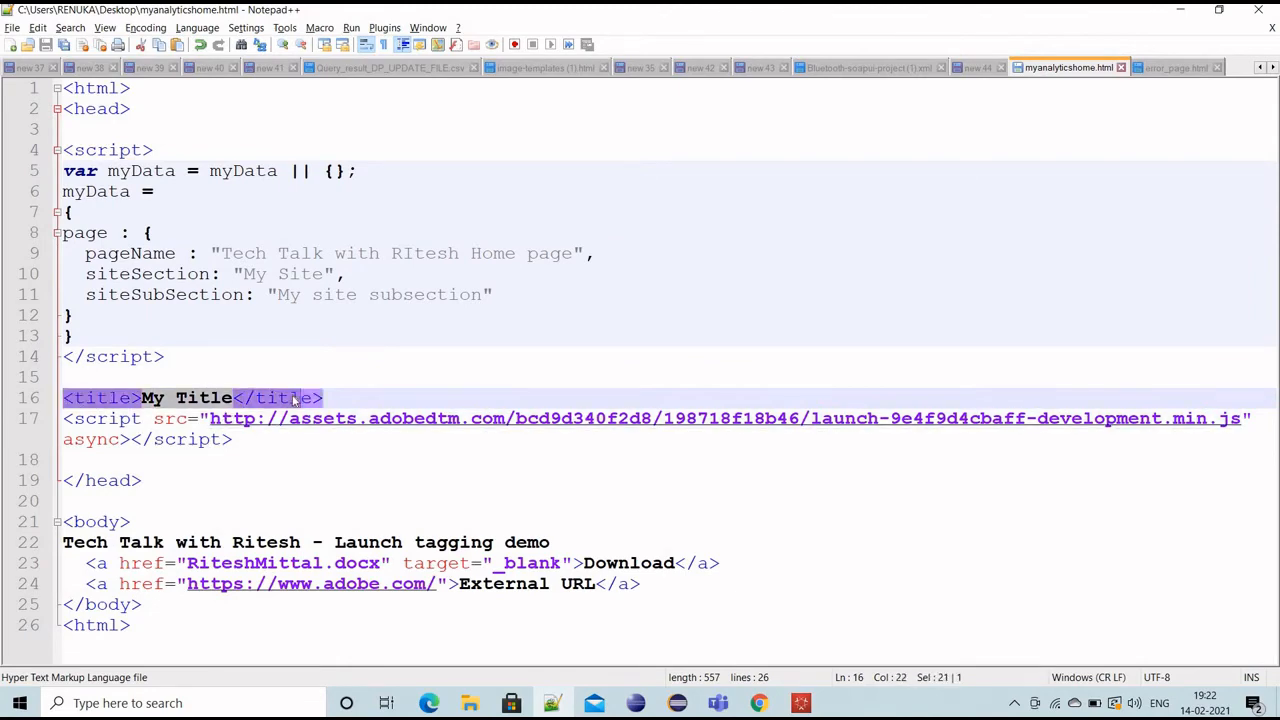
pyautogui.hotkey('alt', 'Tab')
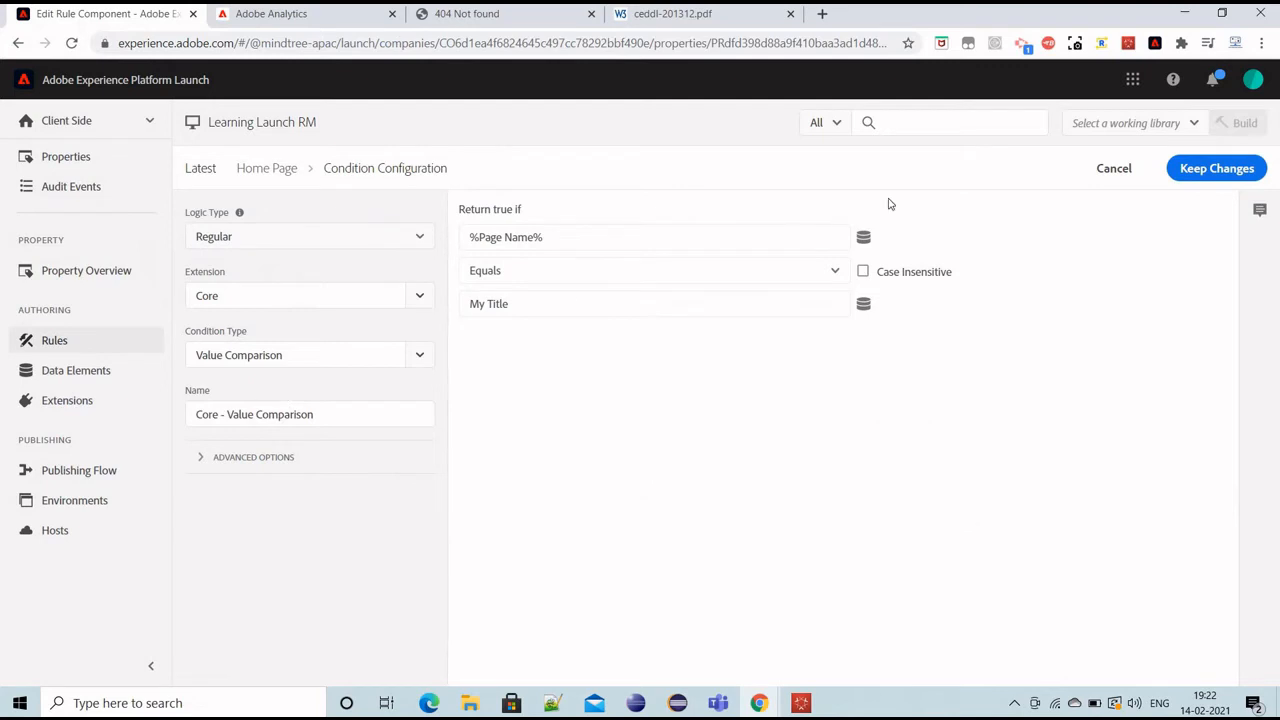
pyautogui.click(1120, 172)
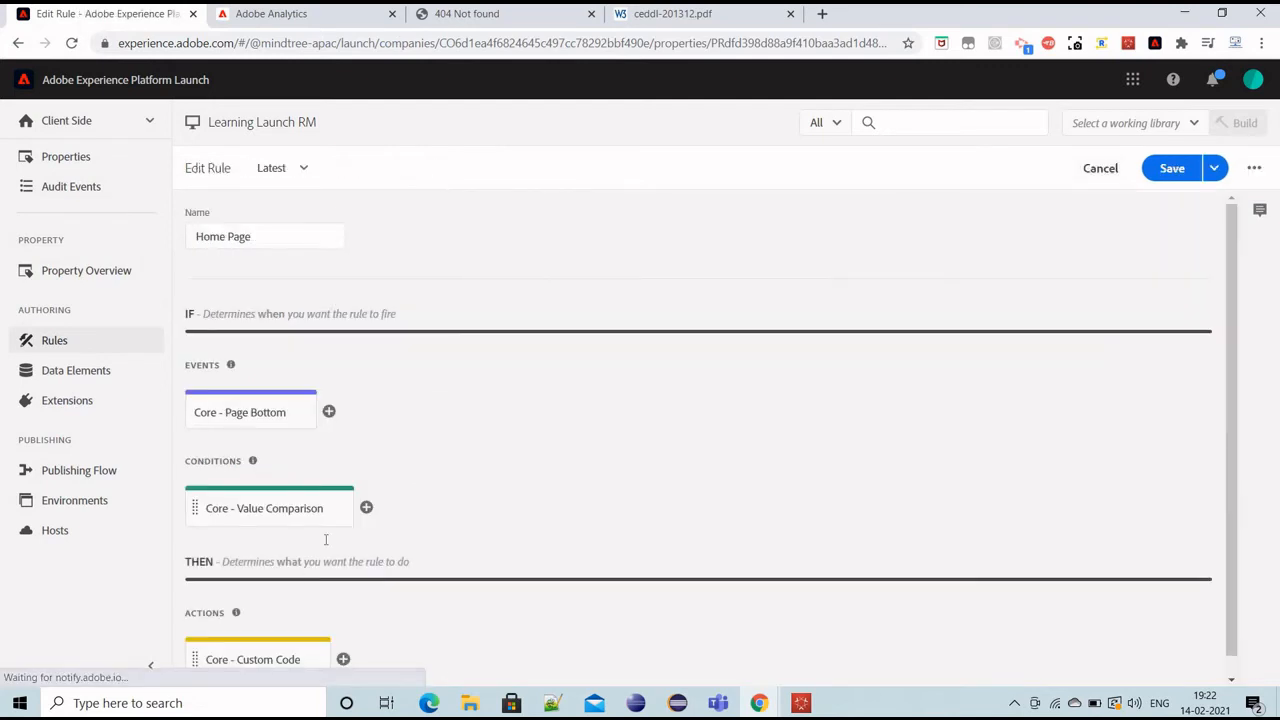
# - Open the JavaScript code of the rule's Core - Custom Code action in the editor
pyautogui.scroll(-1, 274, 642)
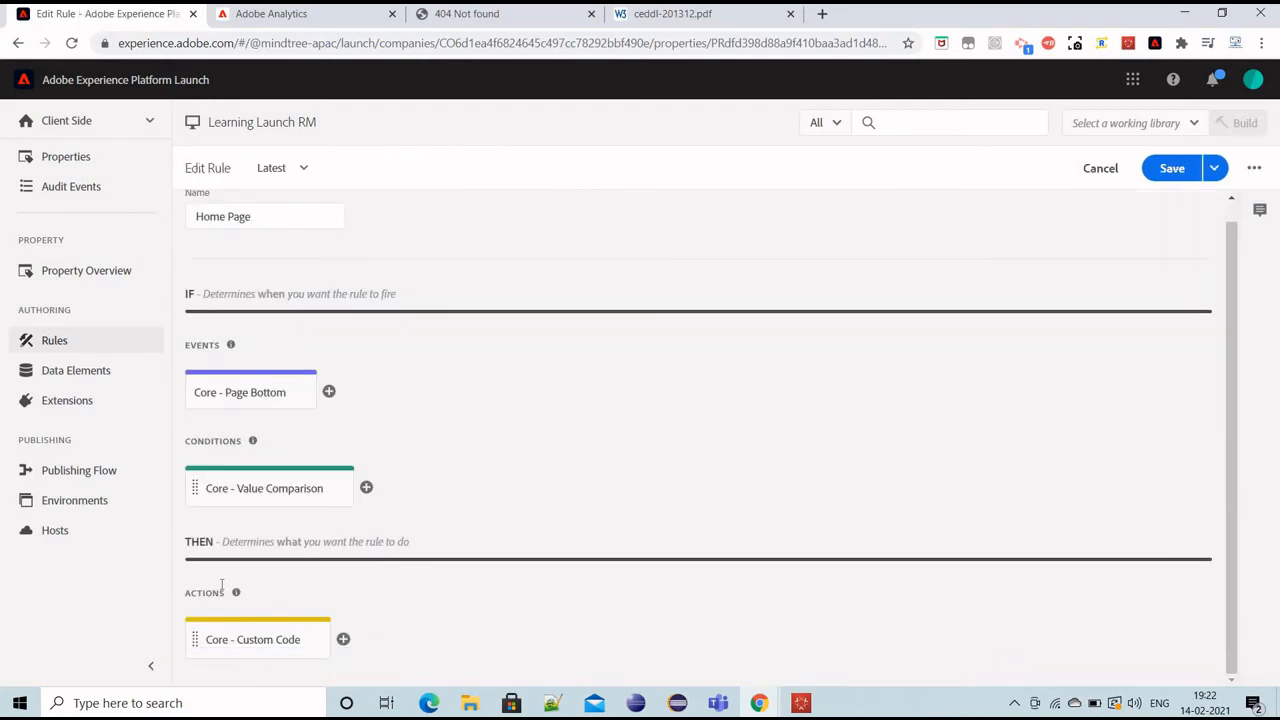
pyautogui.click(253, 636)
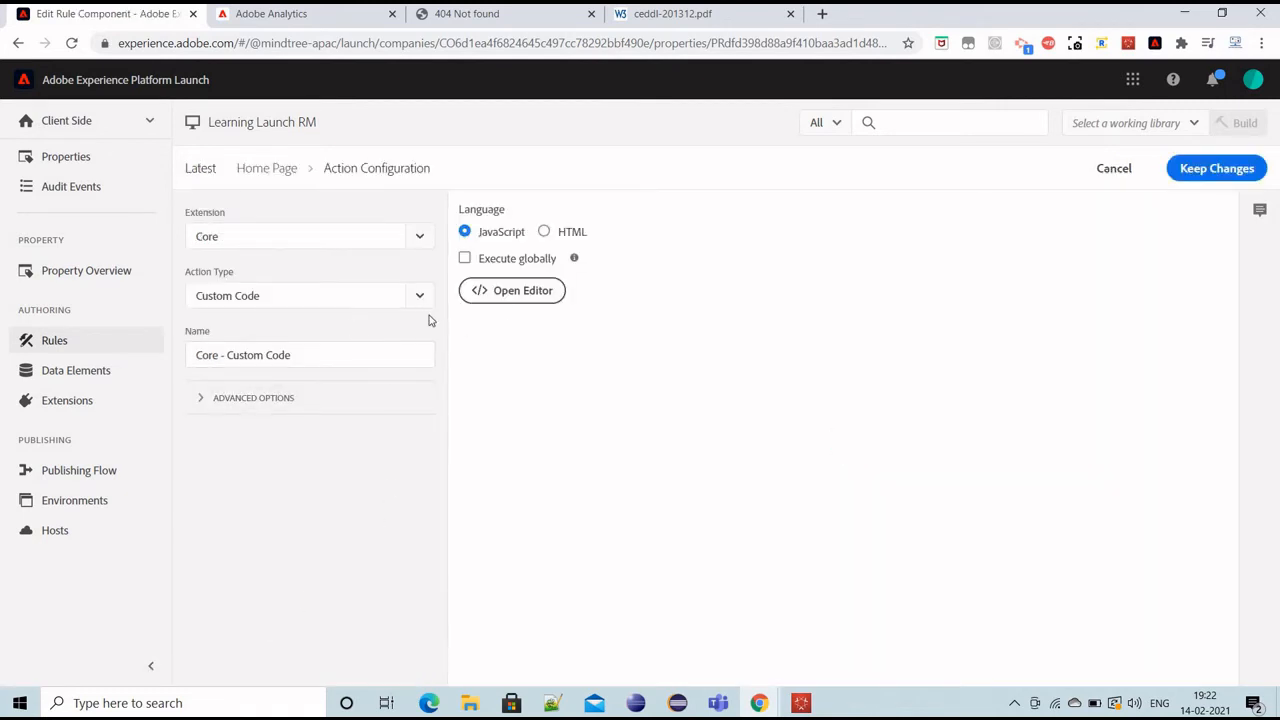
pyautogui.click(527, 300)
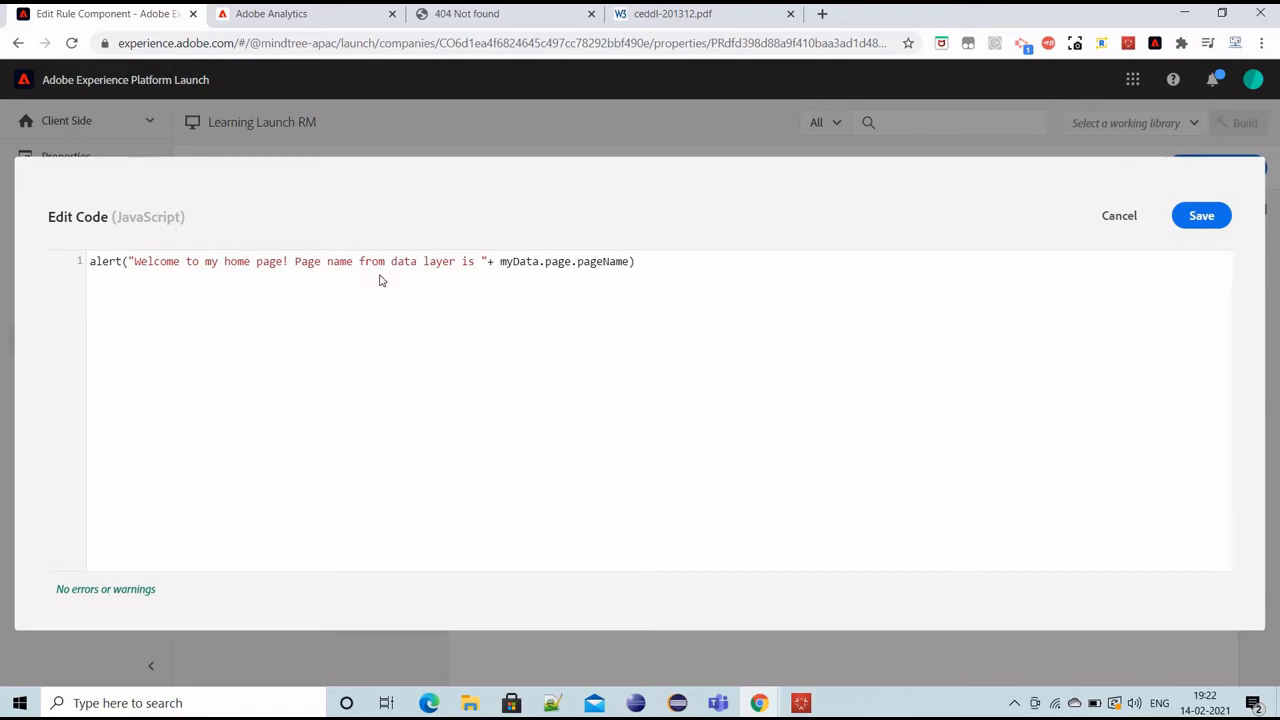
# - Switch to Notepad++ and trace the path myData.page.pageName through the data layer in myanalyticshome.html
pyautogui.hotkey('alt', 'Tab')
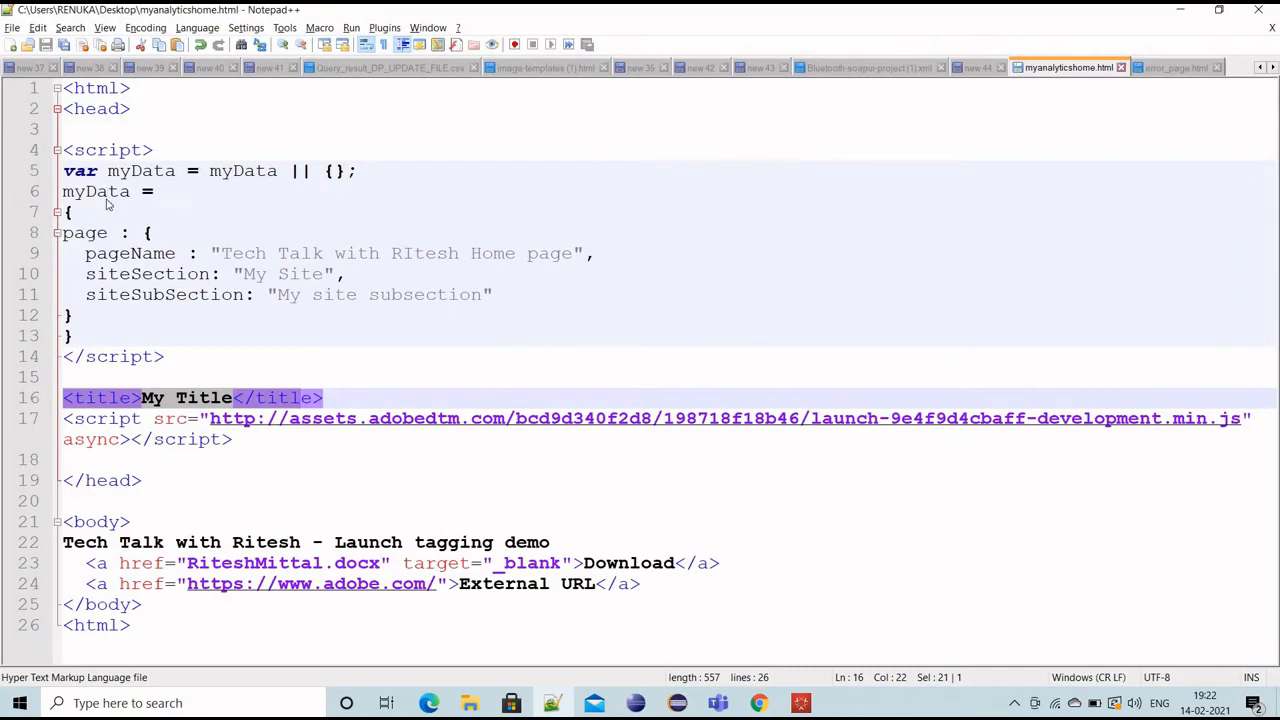
pyautogui.doubleClick(111, 192)
pyautogui.click(88, 234)
pyautogui.doubleClick(87, 234)
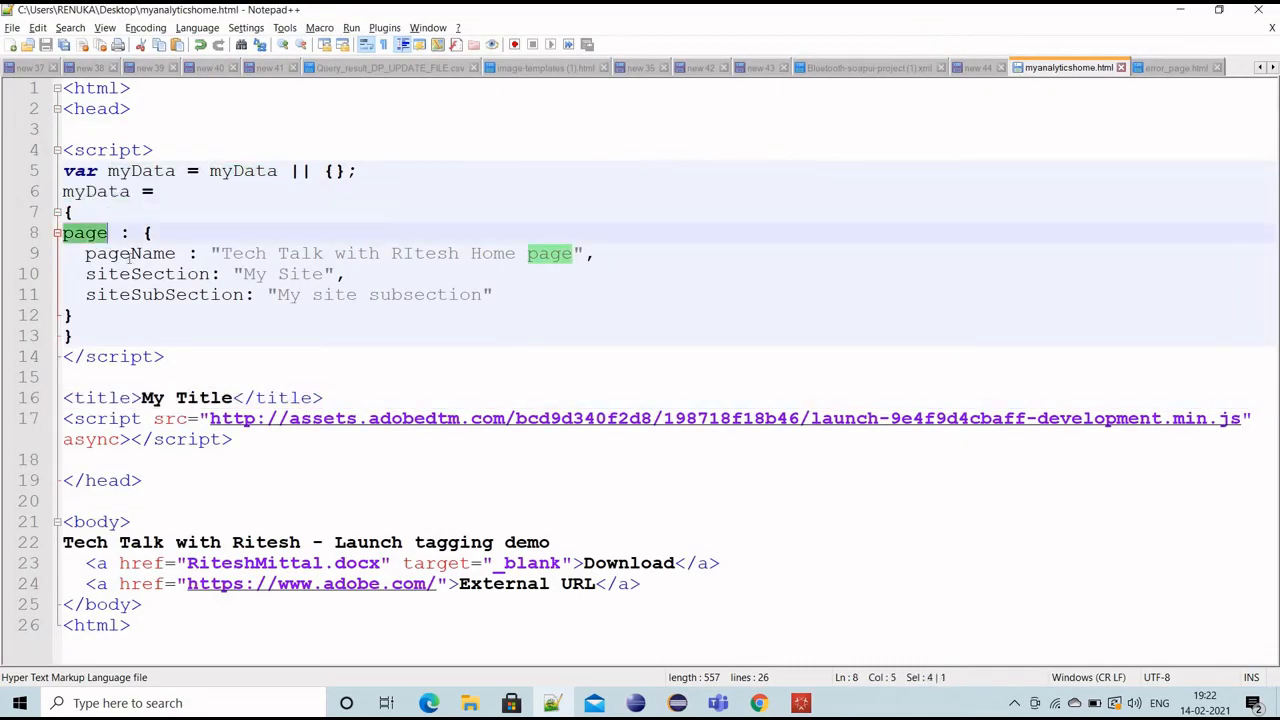
pyautogui.tripleClick(130, 256)
pyautogui.click(153, 274)
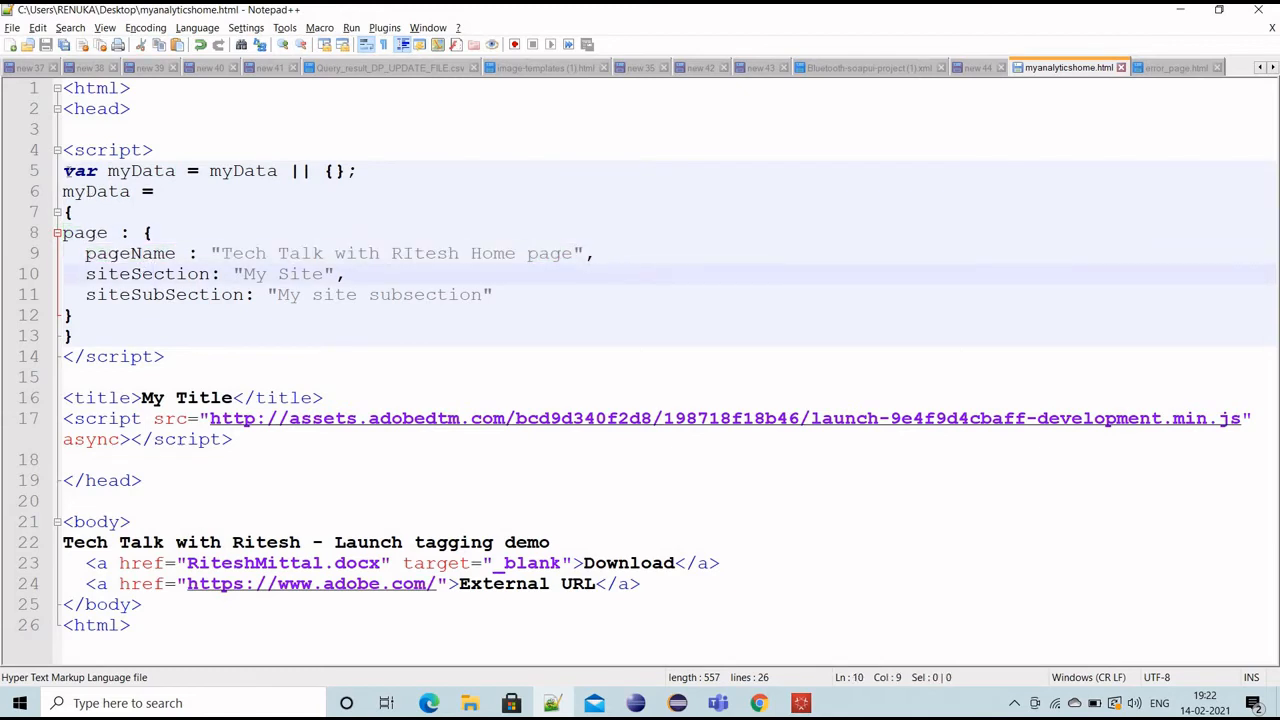
# - Highlight the whole myData block in myanalyticshome.html, followed by its pageName line and the myData, page and pageName levels
pyautogui.moveTo(63, 171); pyautogui.dragTo(74, 337)
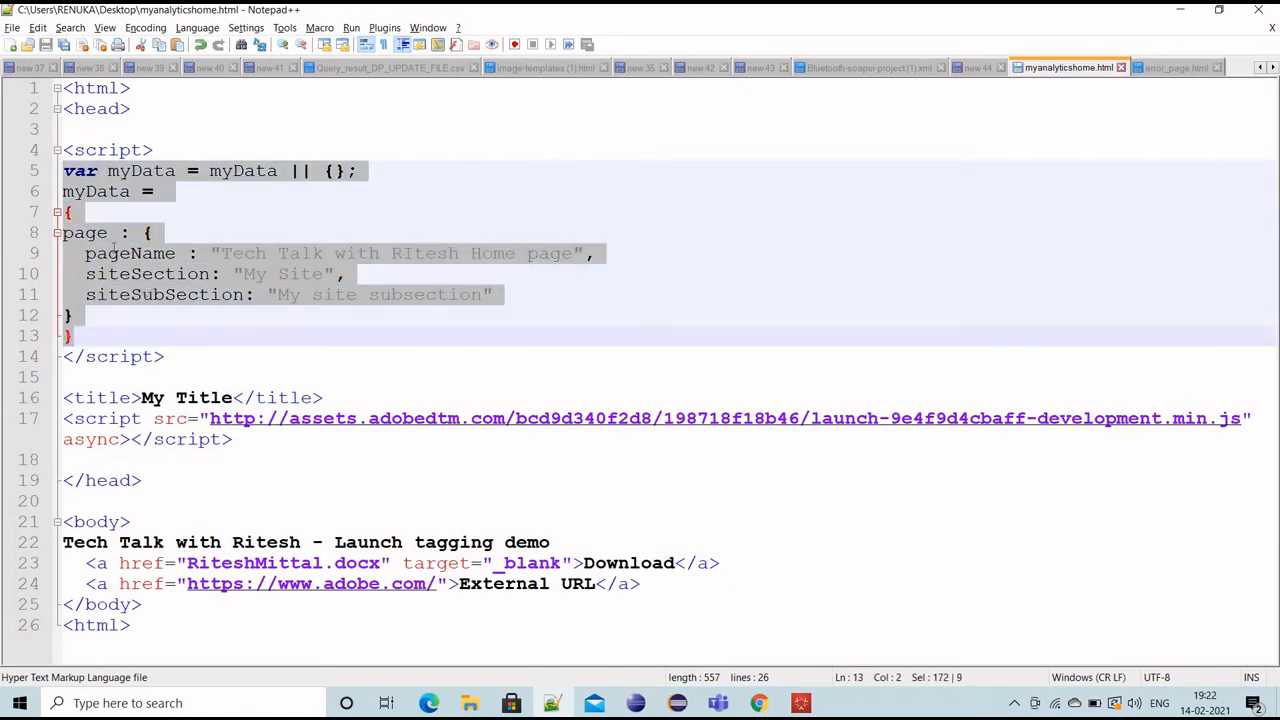
pyautogui.click(141, 274)
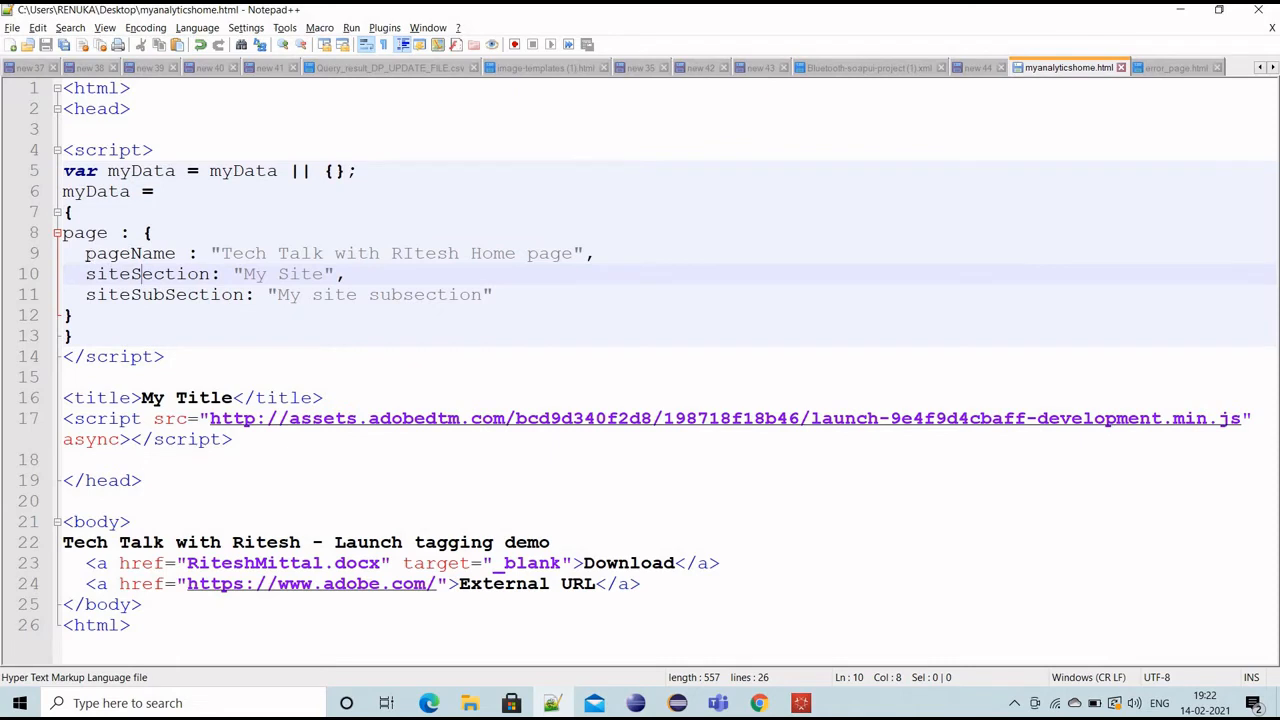
pyautogui.moveTo(85, 254); pyautogui.dragTo(458, 254)
pyautogui.doubleClick(100, 192)
pyautogui.doubleClick(96, 234)
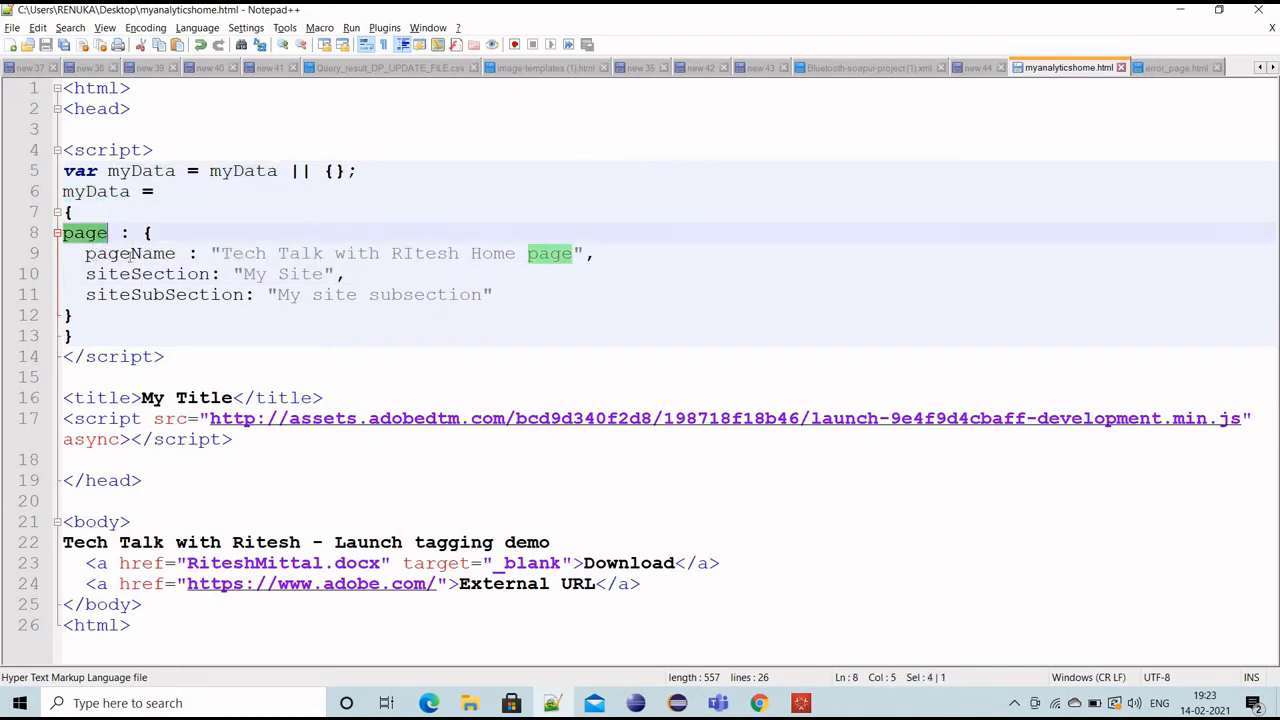
pyautogui.doubleClick(130, 254)
# - Switch back to Adobe Experience Platform Launch, leave the custom code action by discarding changes, and reopen the Home Page rule
pyautogui.hotkey('alt', 'Tab')
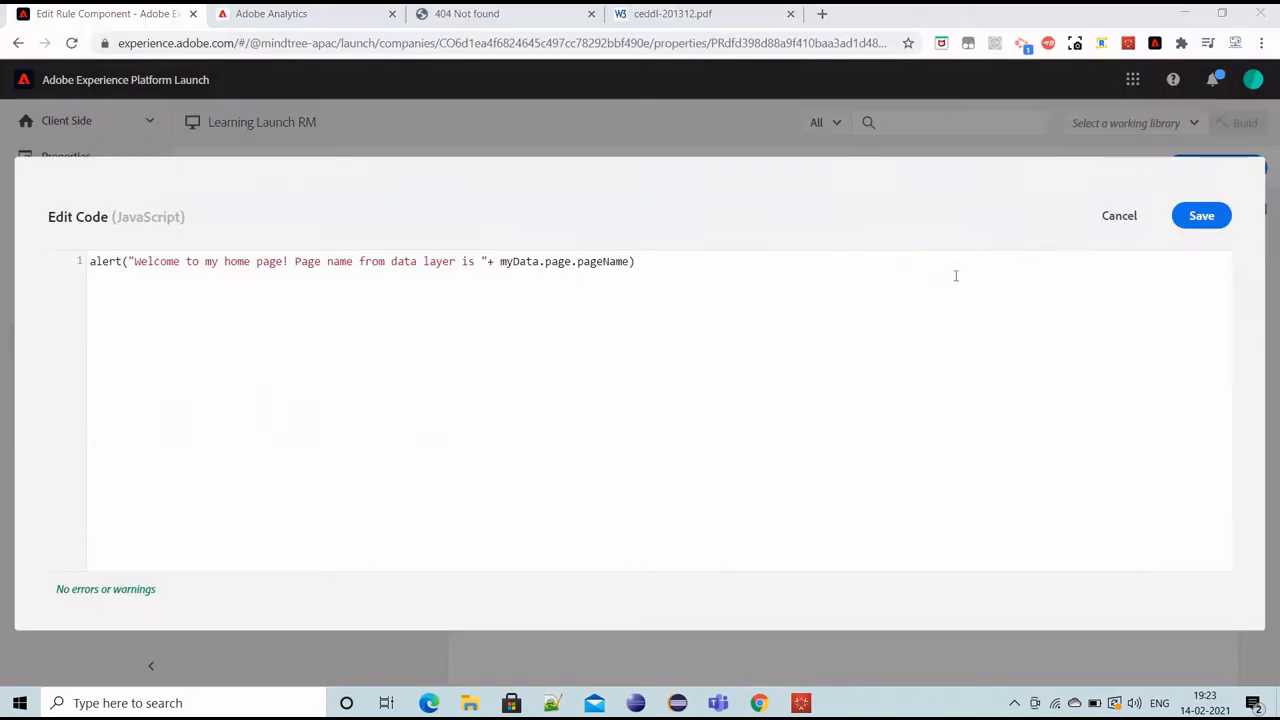
pyautogui.click(1120, 224)
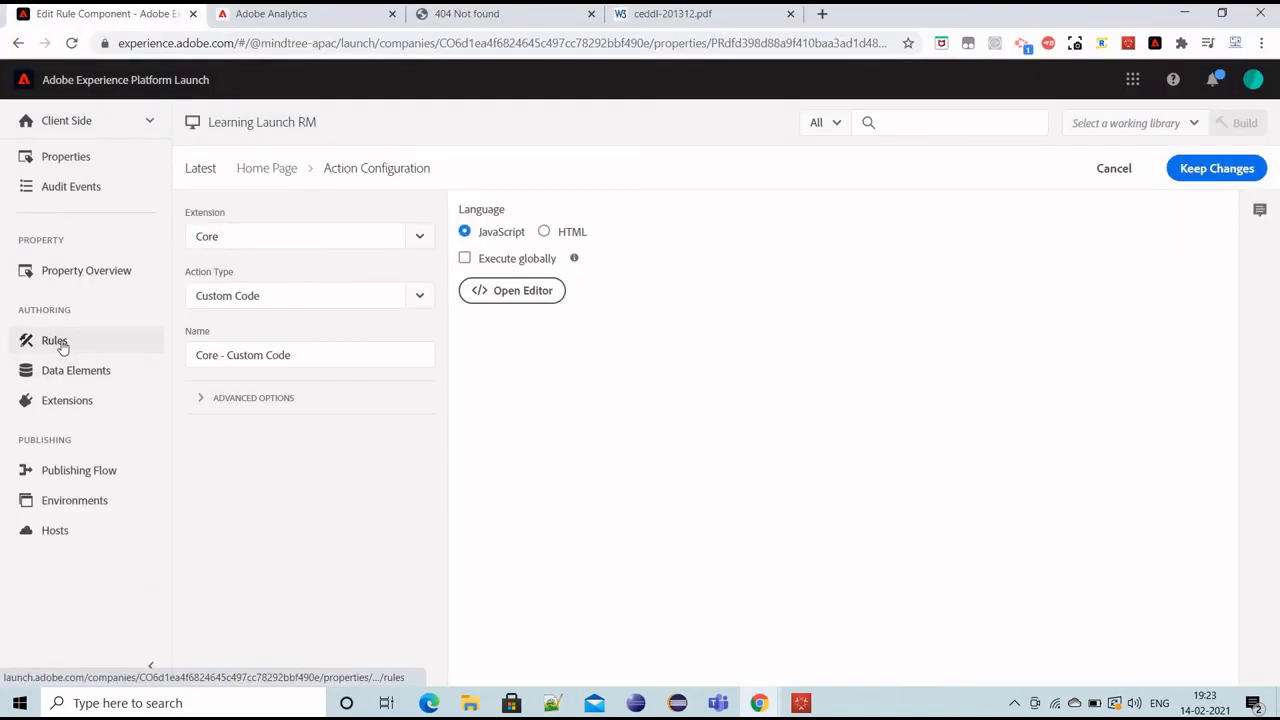
pyautogui.click(56, 342)
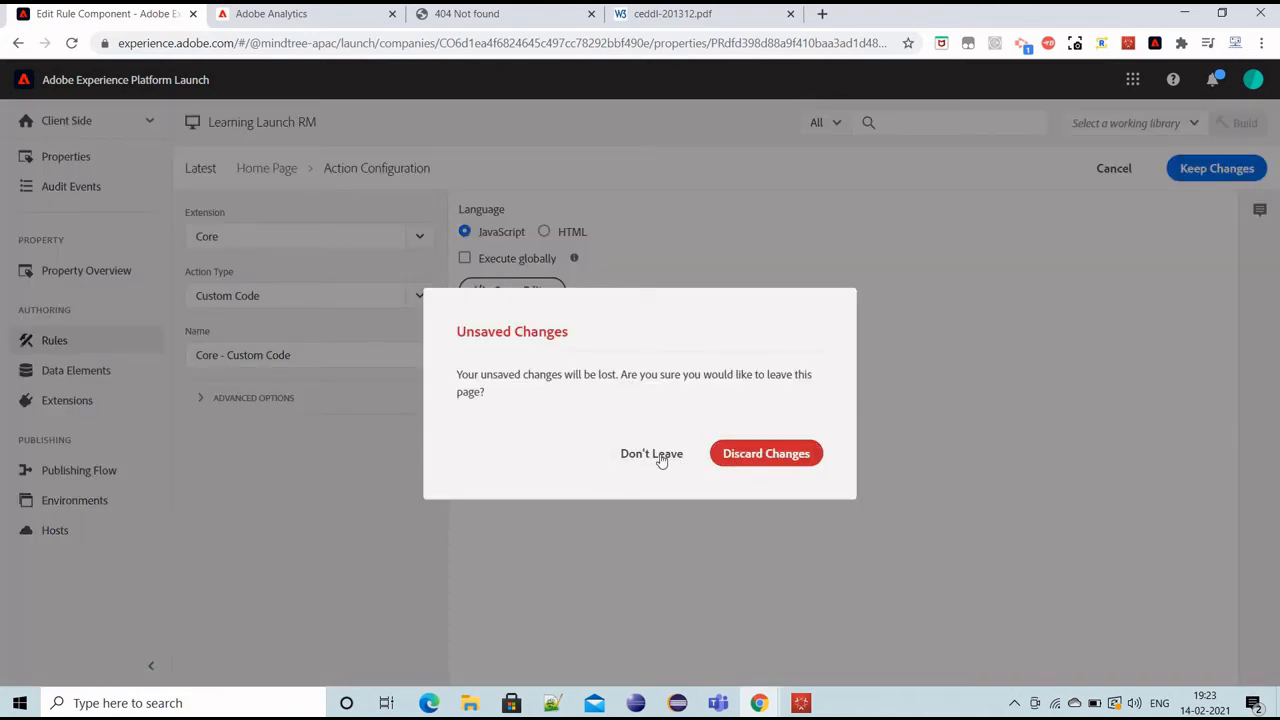
pyautogui.click(754, 453)
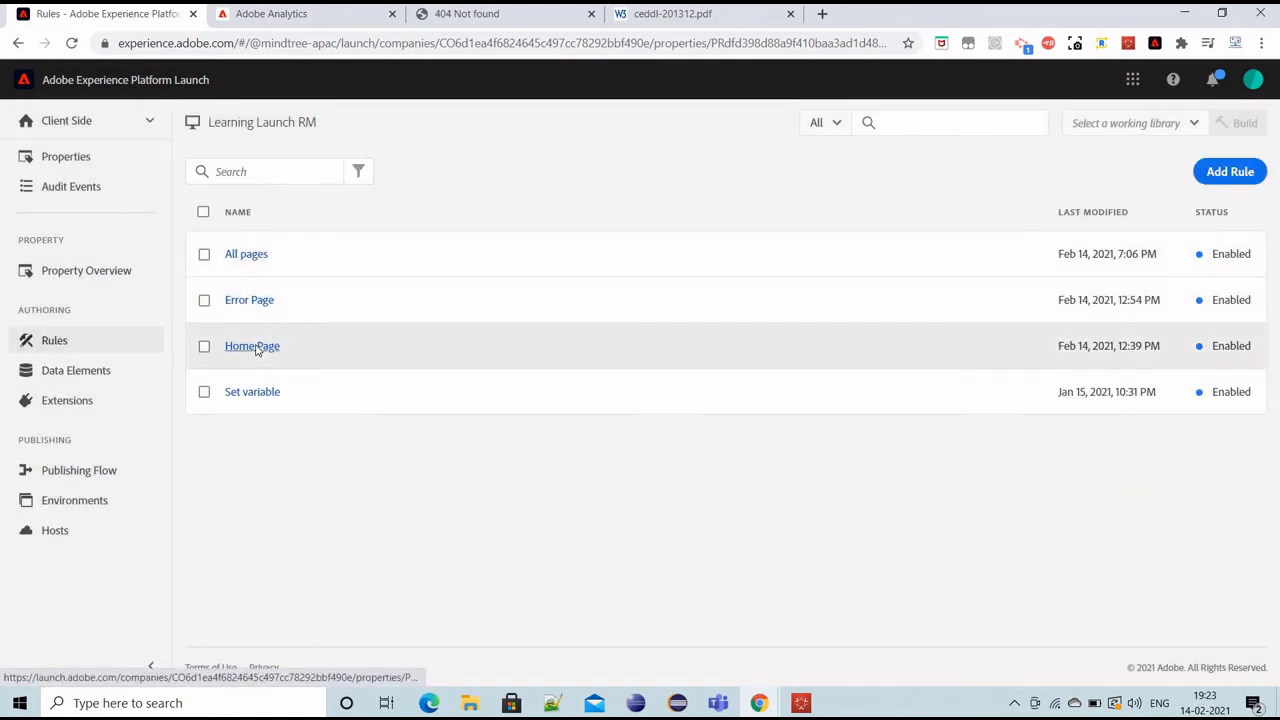
pyautogui.click(257, 347)
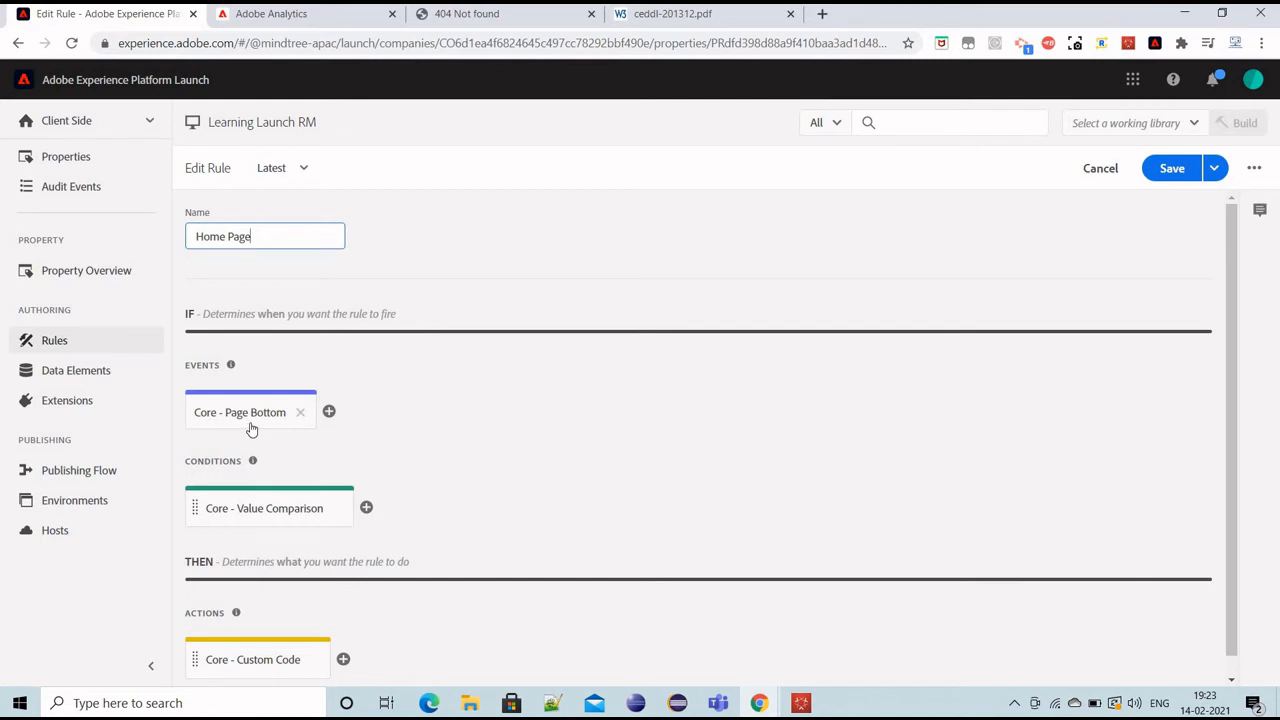
# - Open the Core - Custom Code action's JavaScript and compare its myData.page.pageName reference with the data layer in Notepad++
pyautogui.scroll(-1, 270, 480)
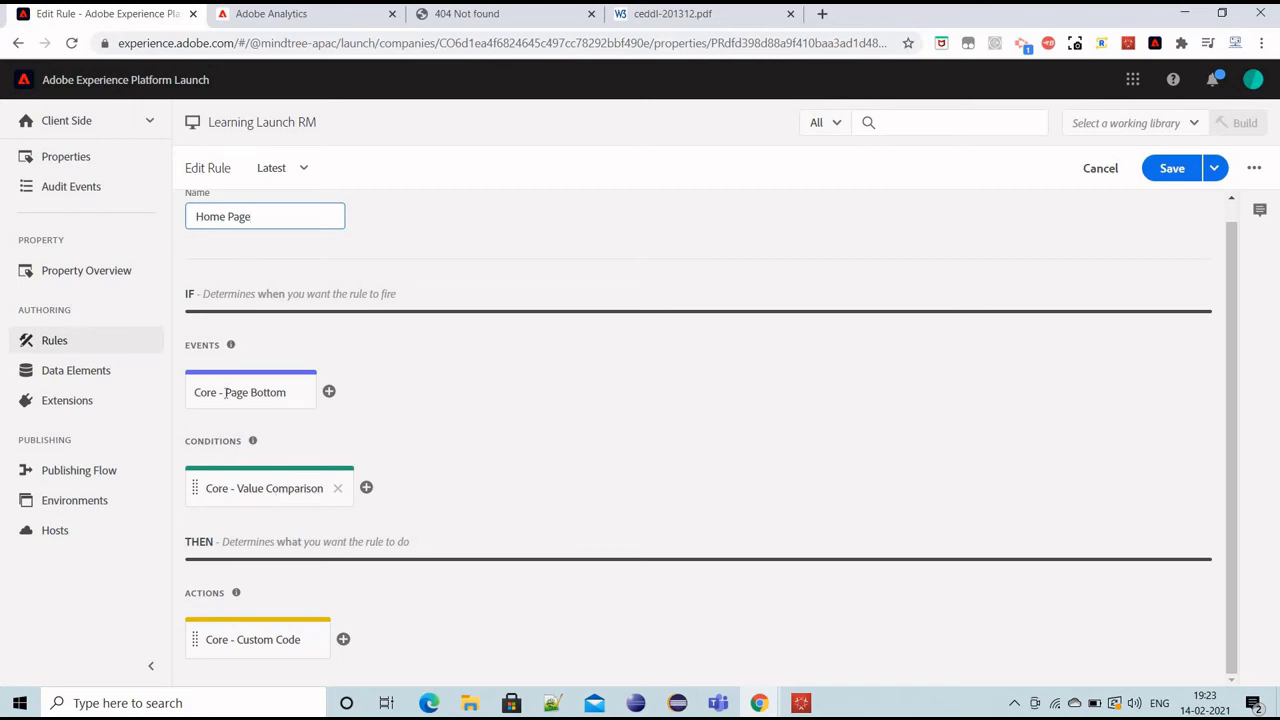
pyautogui.hotkey('alt', 'Tab')
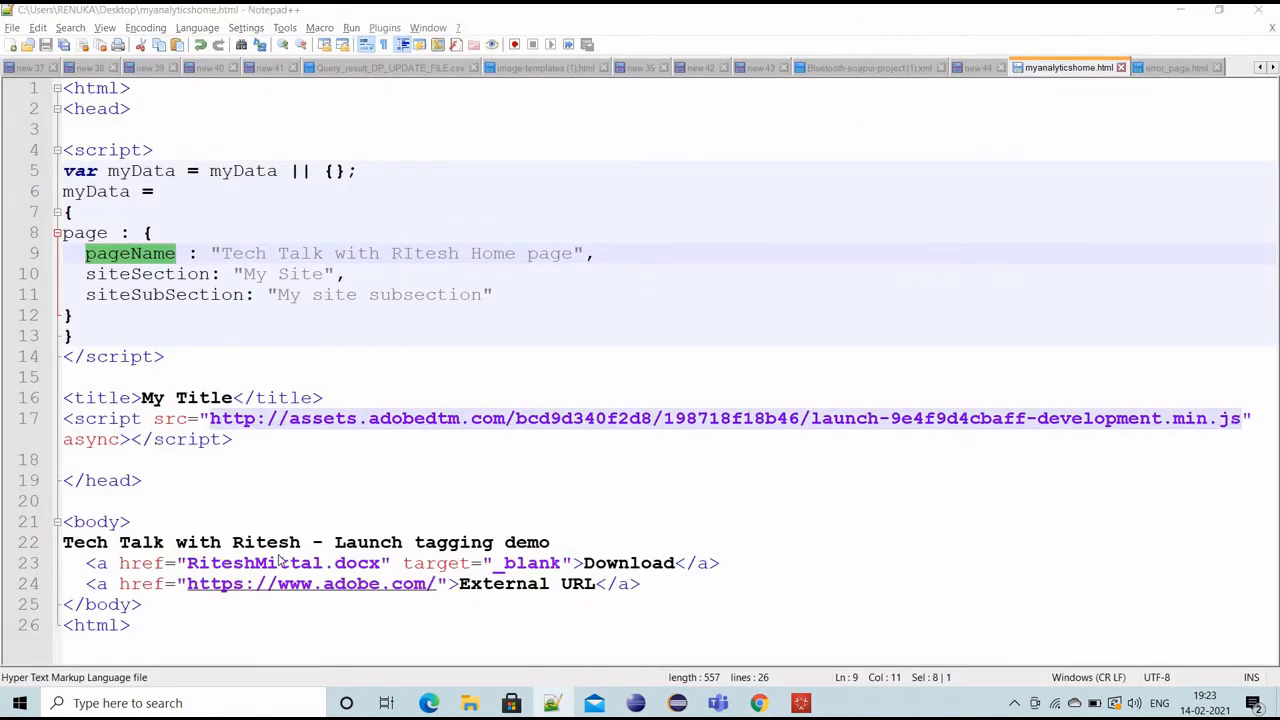
pyautogui.hotkey('alt', 'Tab')
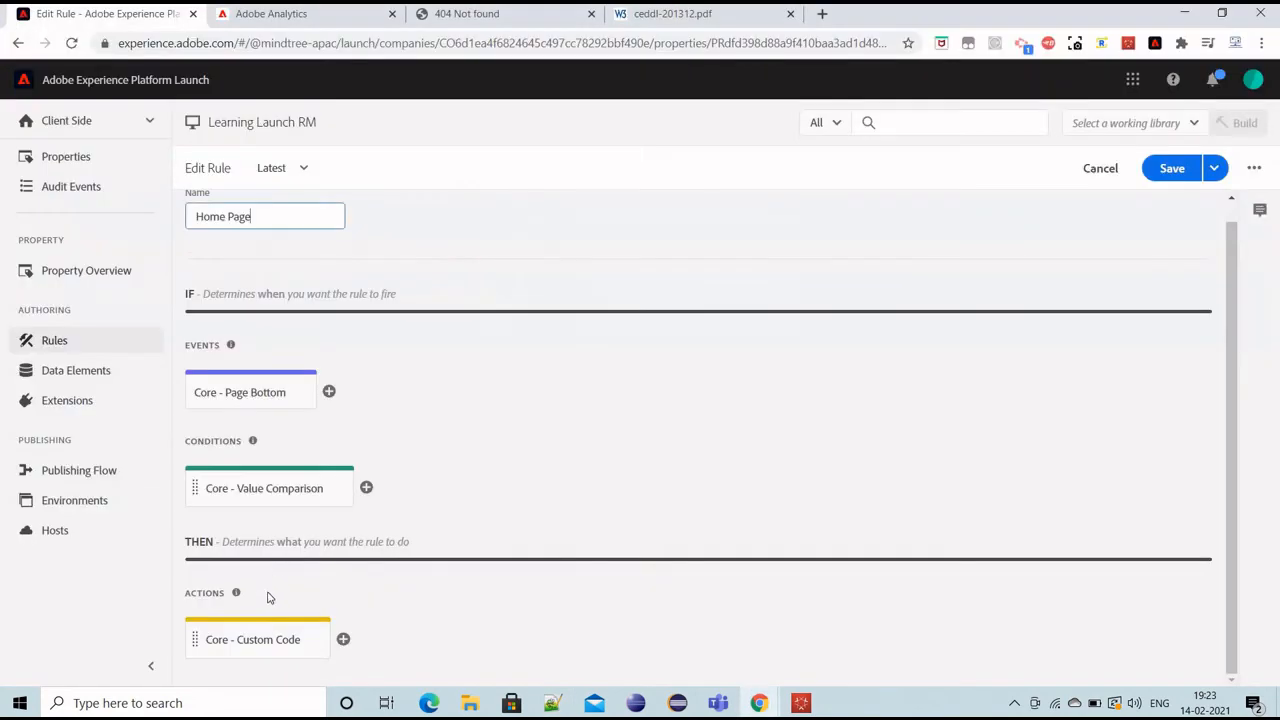
pyautogui.click(272, 655)
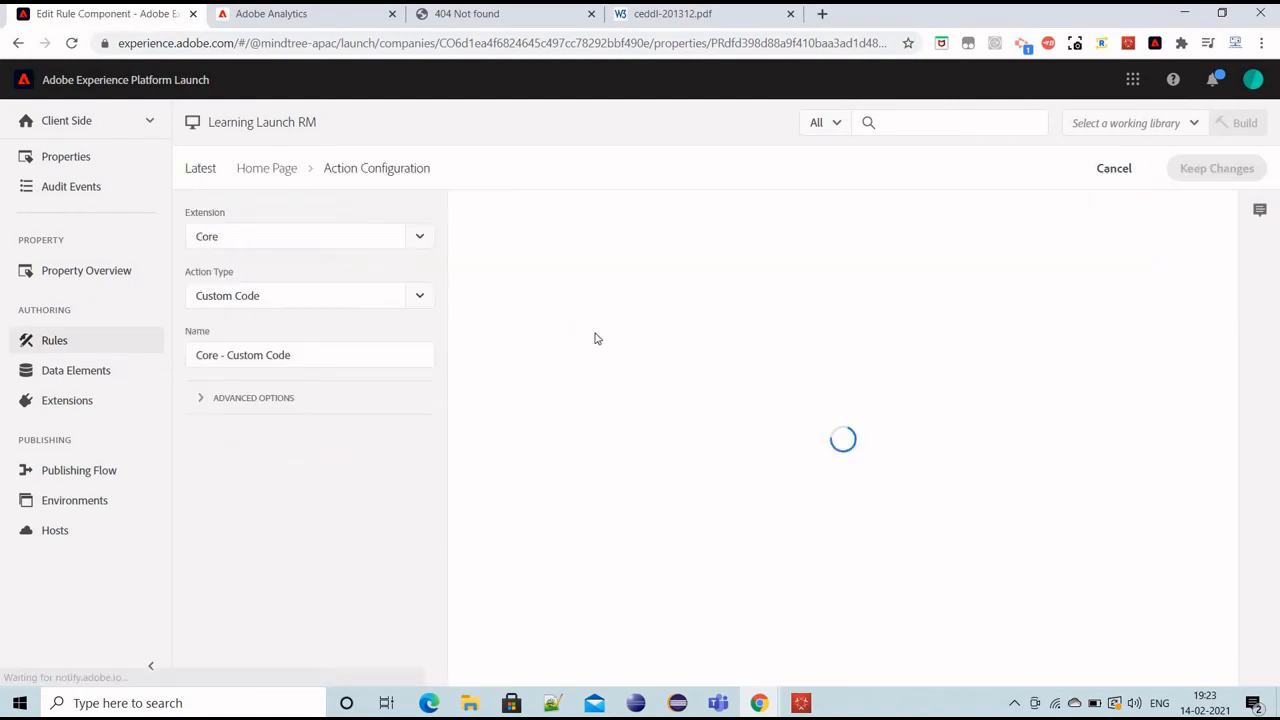
pyautogui.click(508, 289)
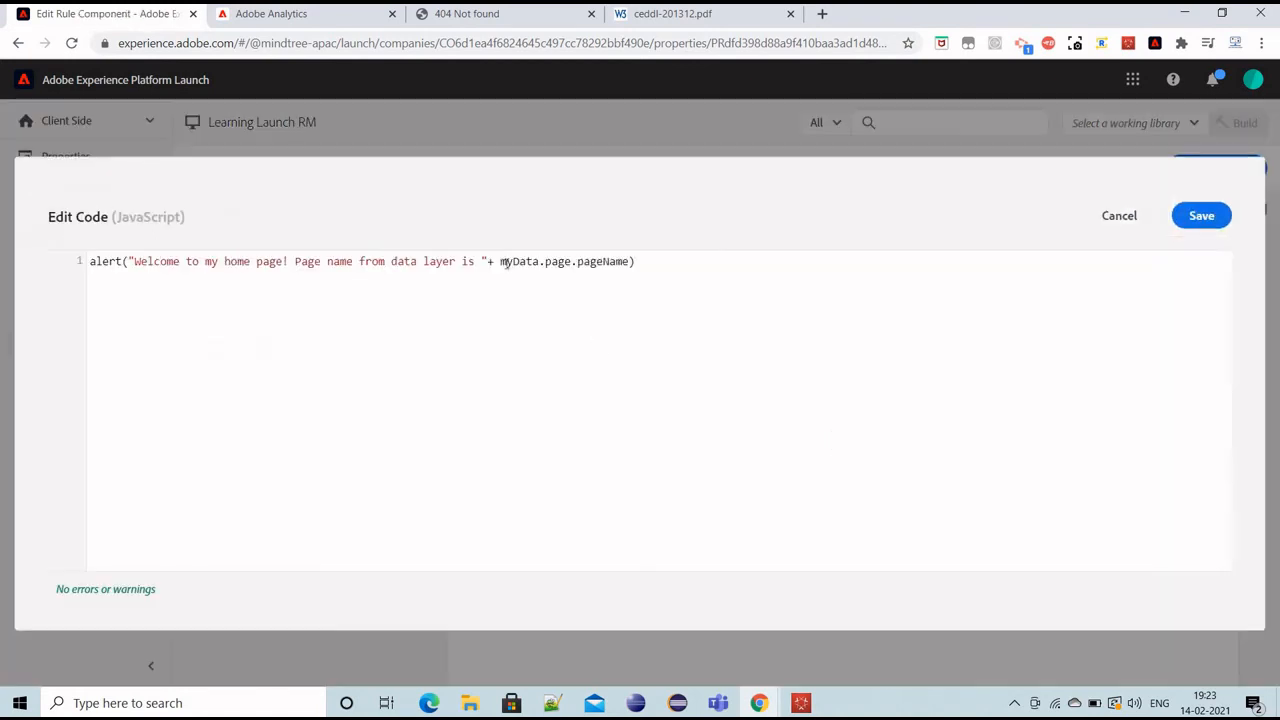
pyautogui.moveTo(498, 261); pyautogui.dragTo(632, 261)
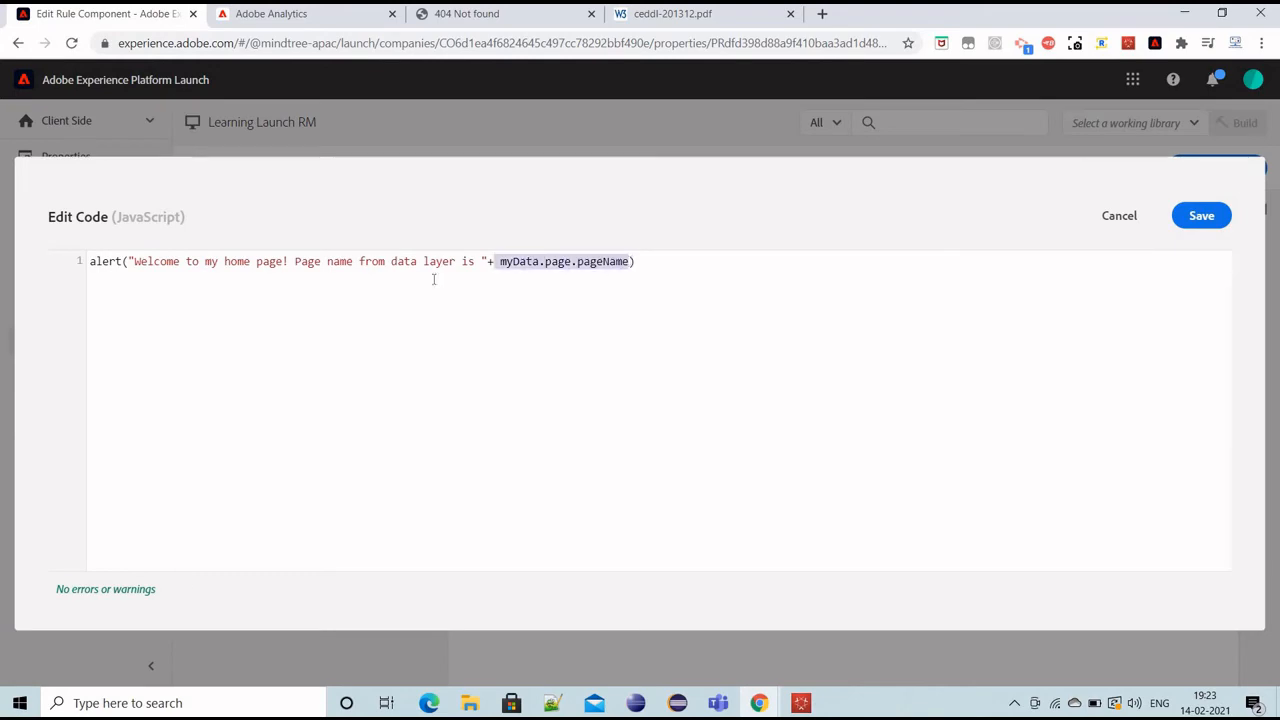
pyautogui.hotkey('alt', 'Tab')
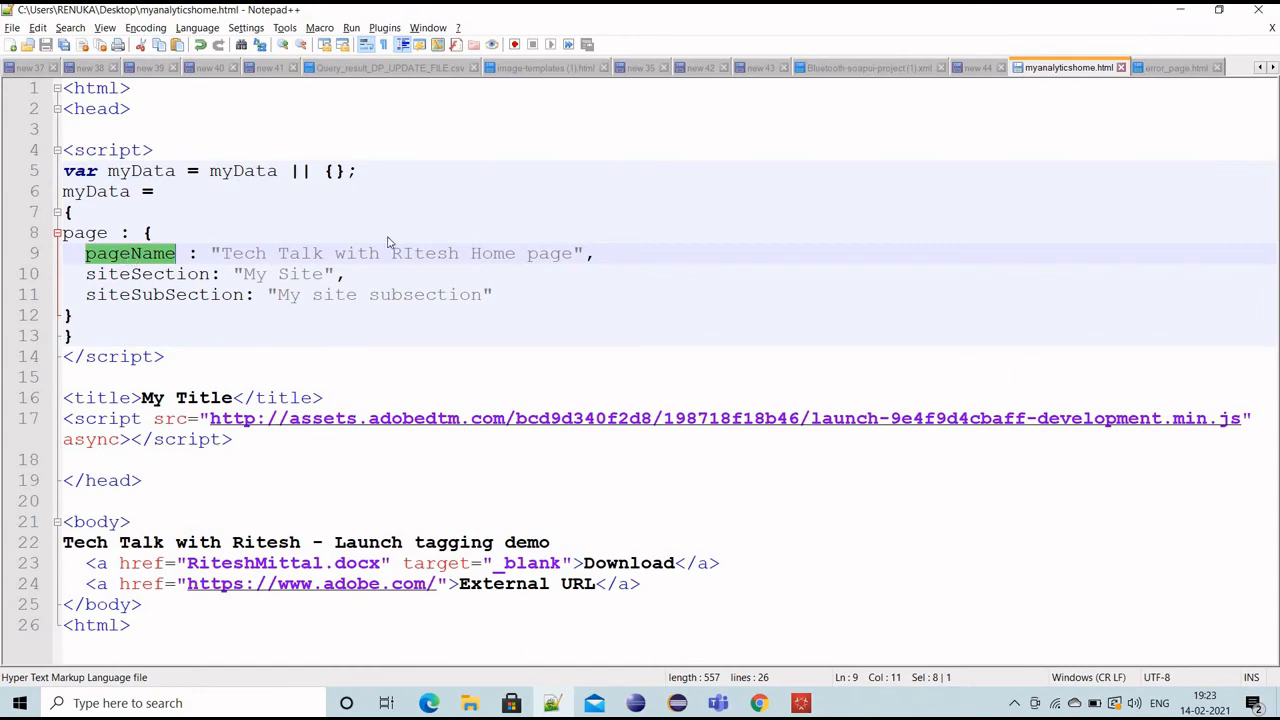
pyautogui.hotkey('alt', 'Tab')
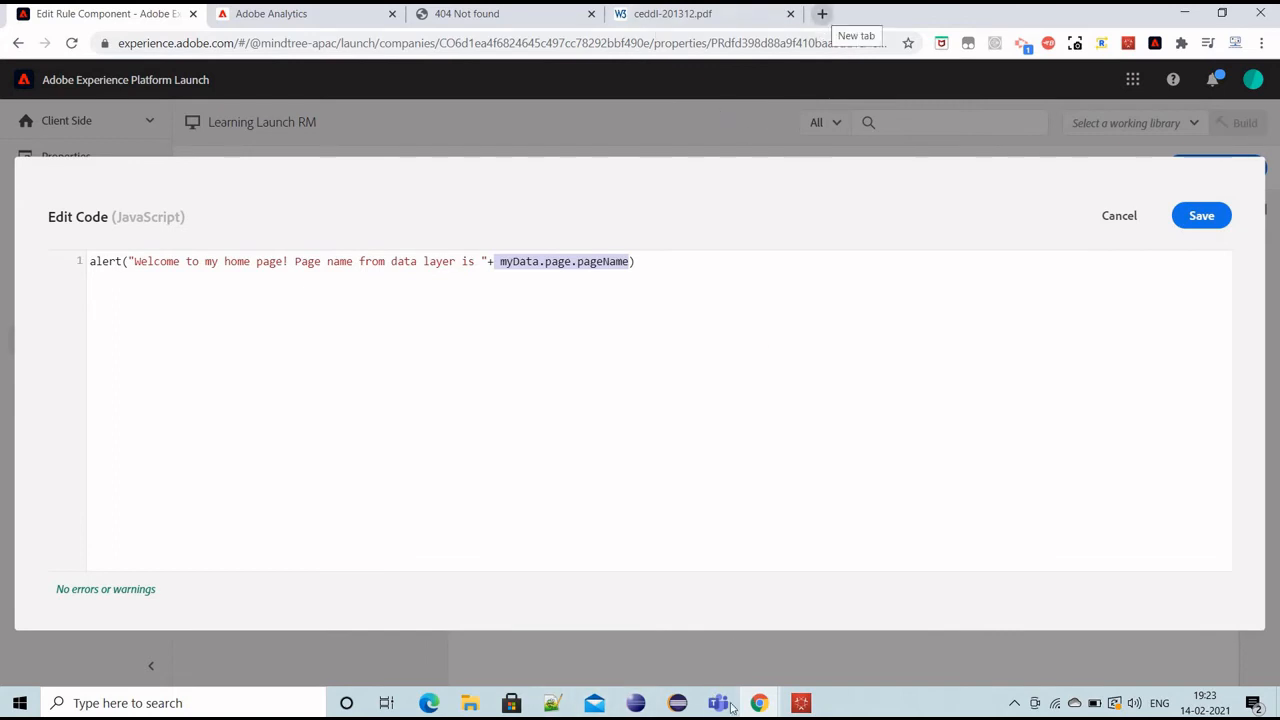
# - Switch to the myanalyticshome.html page in Chrome and clear all requests in the Adobe Experience Cloud Debugger
pyautogui.click(763, 705)
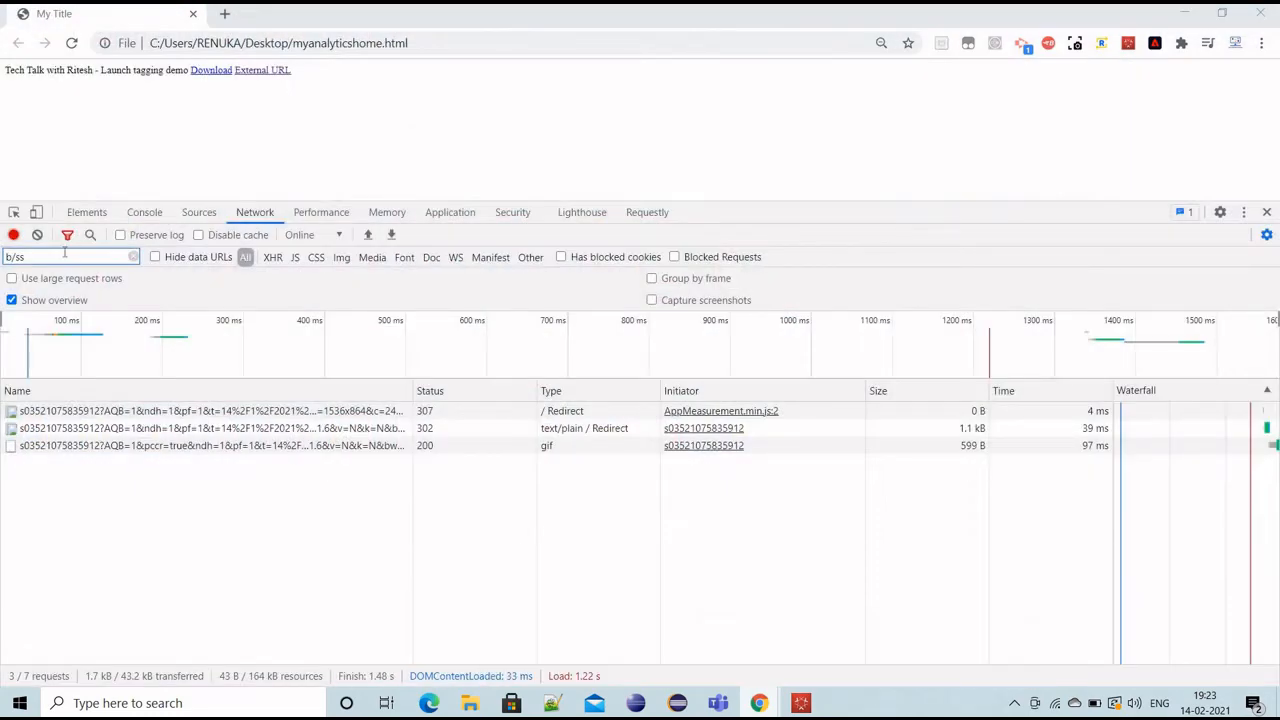
pyautogui.click(937, 640)
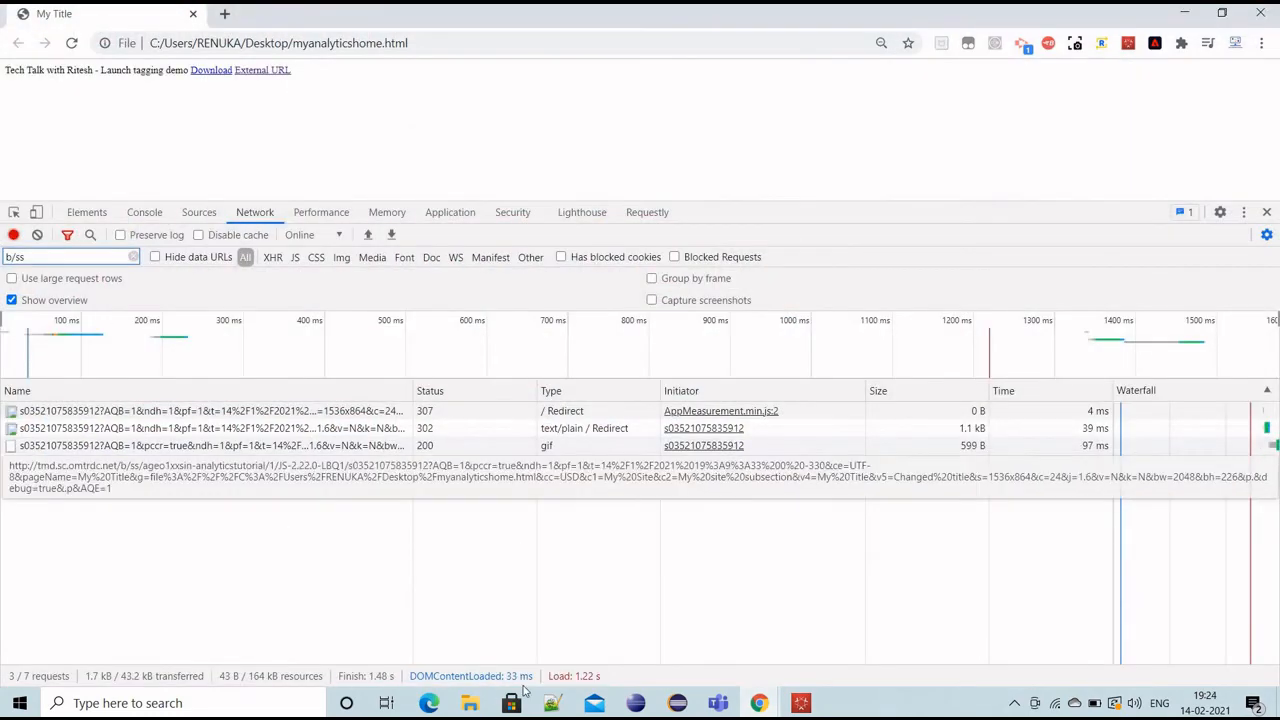
pyautogui.click(800, 703)
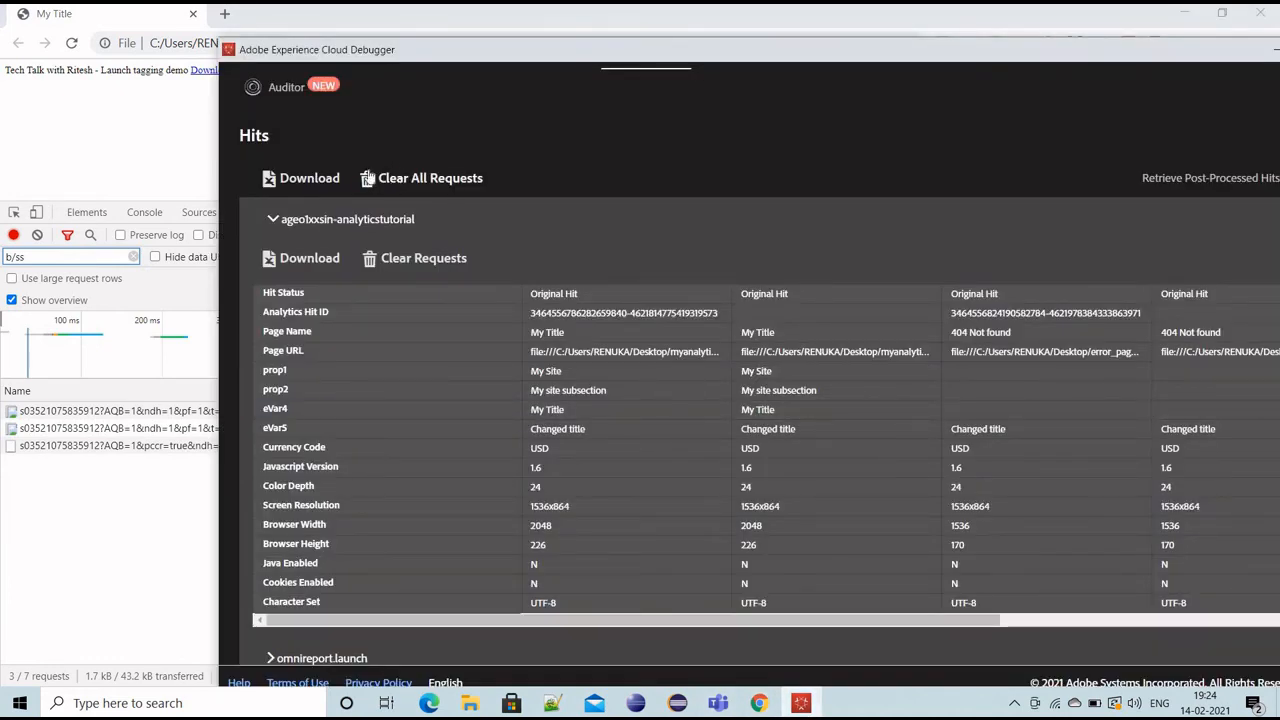
pyautogui.scroll(2, 415, 300)
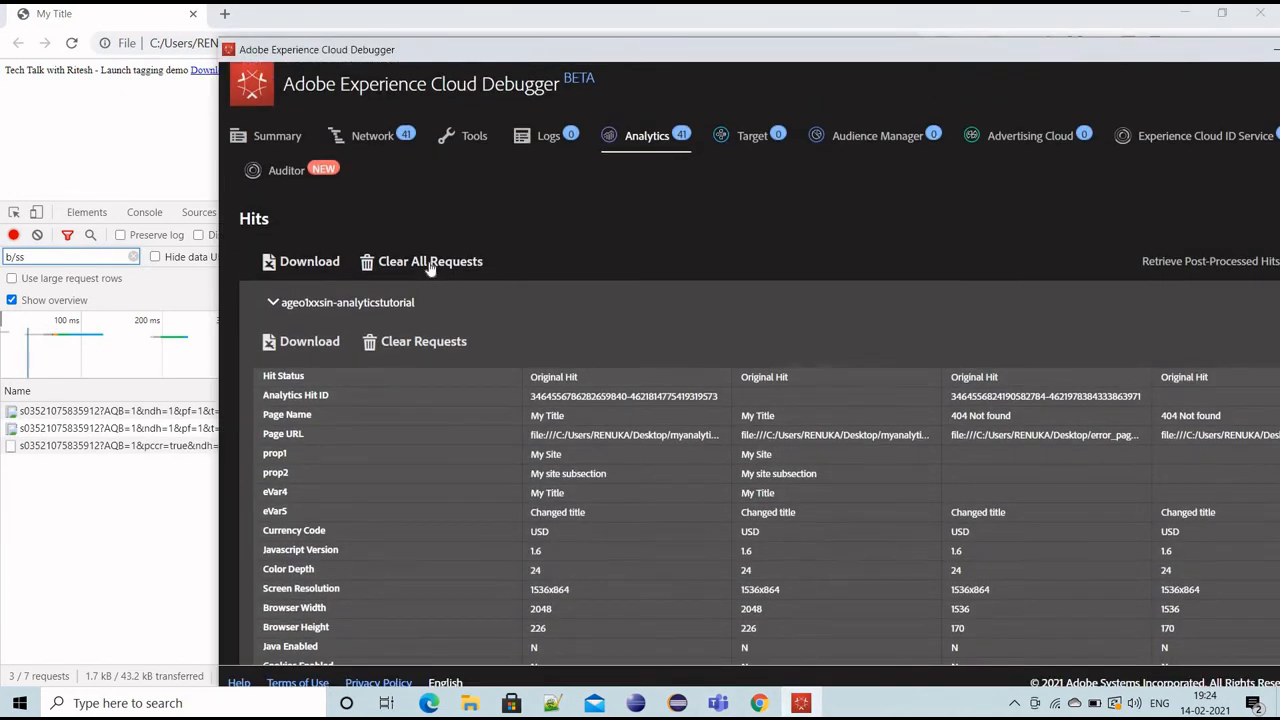
pyautogui.click(430, 261)
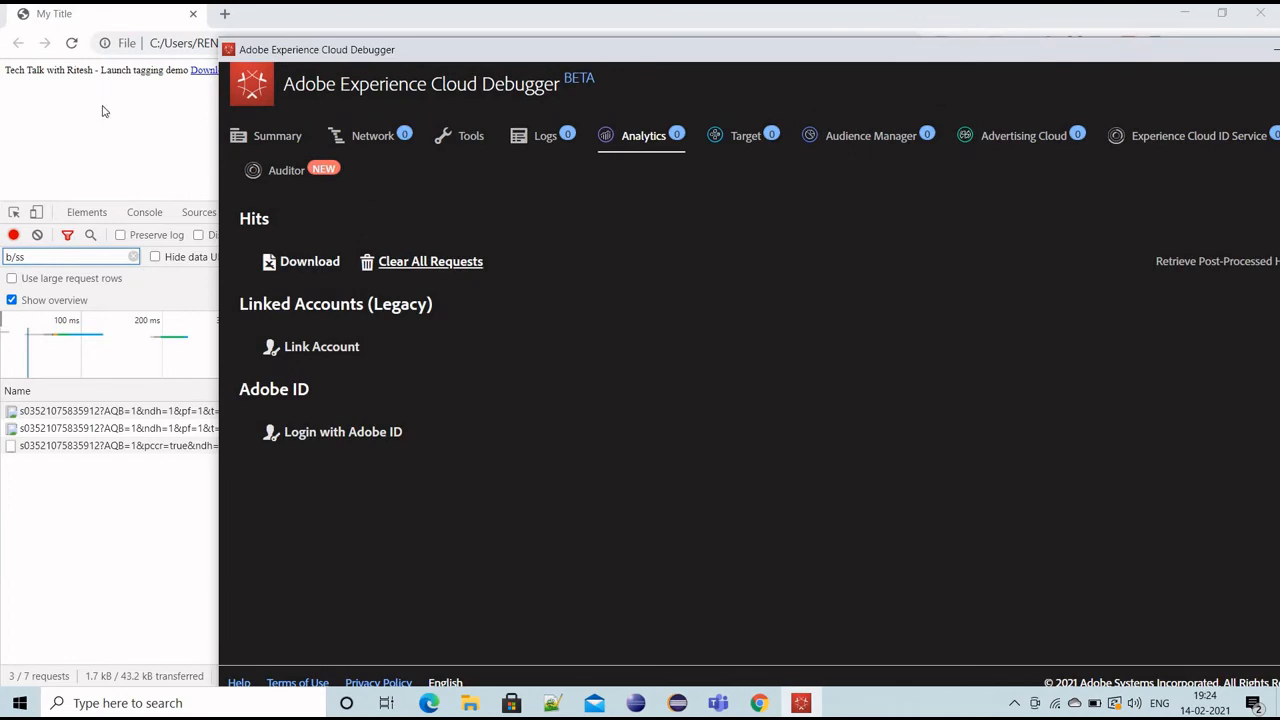
# - Reload myanalyticshome.html, dismiss its welcome alert, and review the Analytics hits in the Adobe Experience Cloud Debugger
pyautogui.click(73, 46)
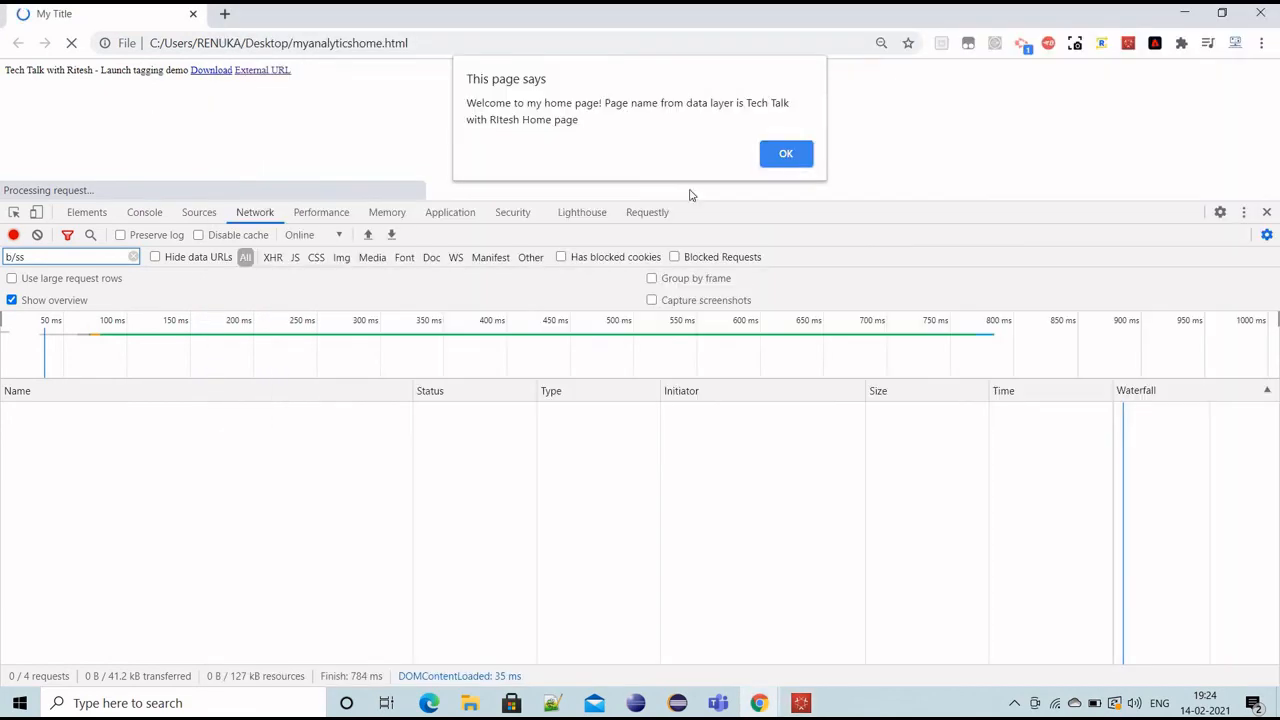
pyautogui.click(787, 141)
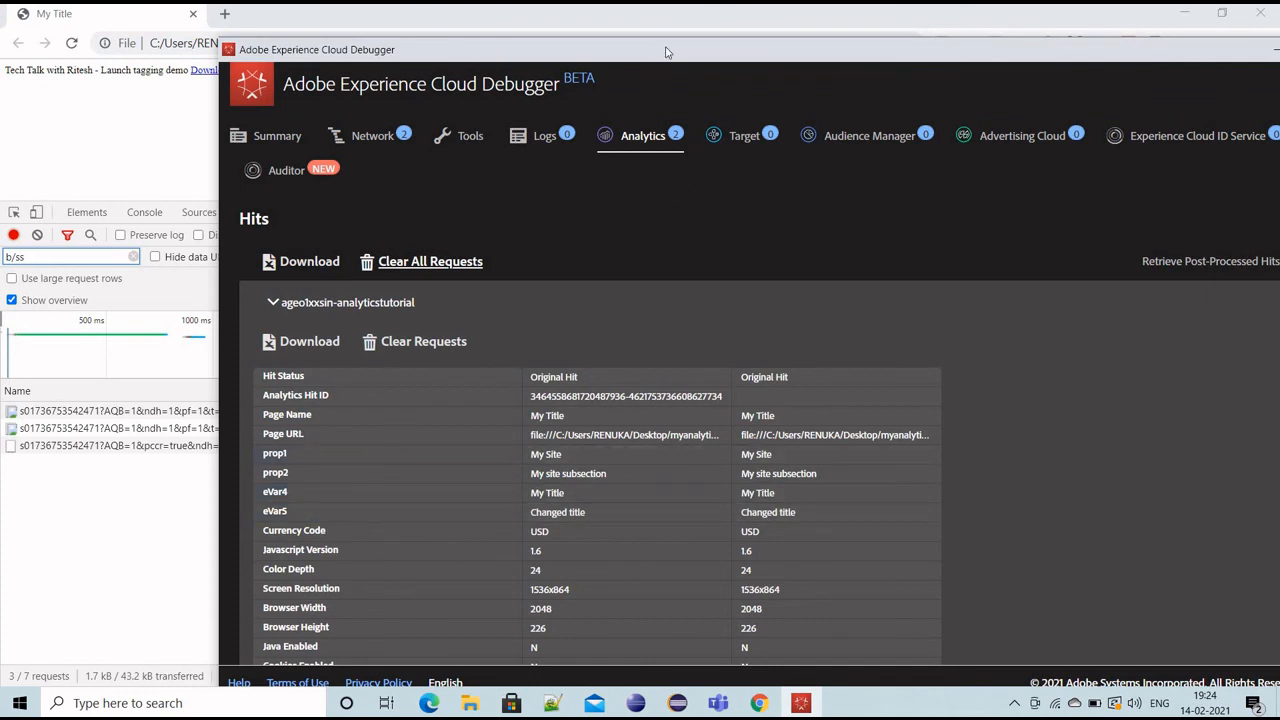
pyautogui.moveTo(645, 29); pyautogui.dragTo(604, 26)
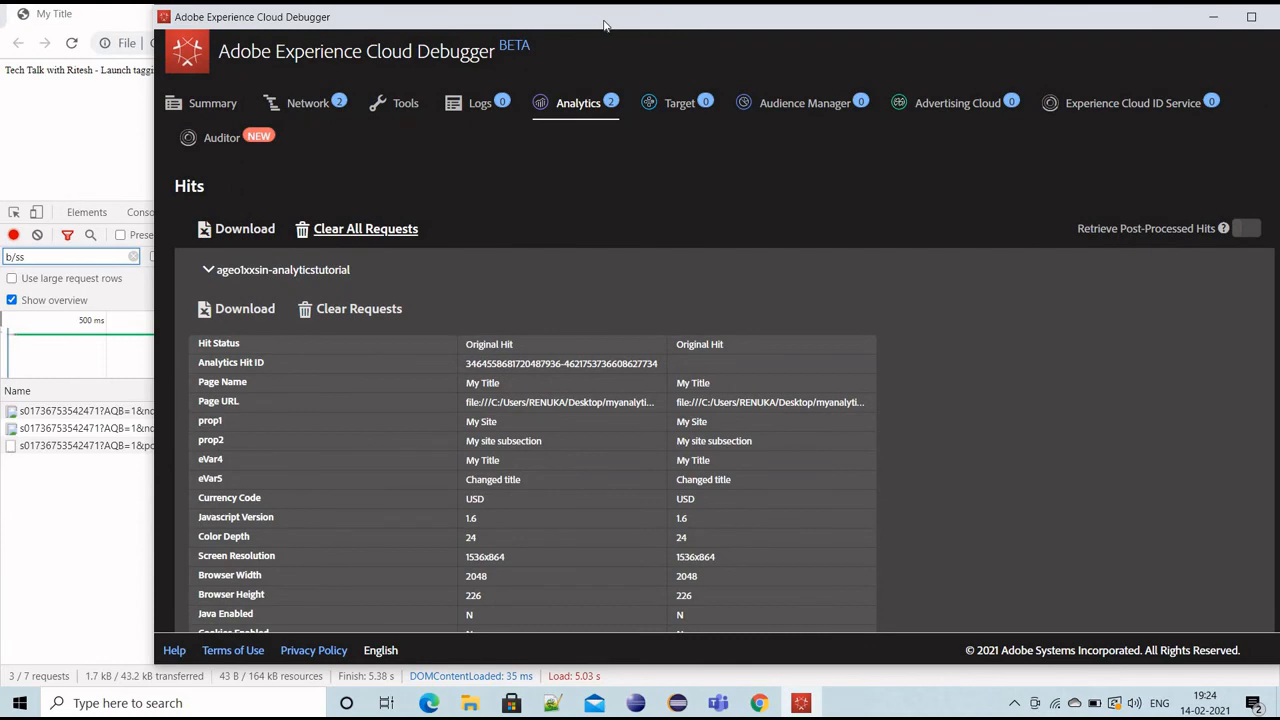
# - Reload the home page in Chrome and compare the page name in its alert with the pageName value in Notepad++
pyautogui.click(120, 75)
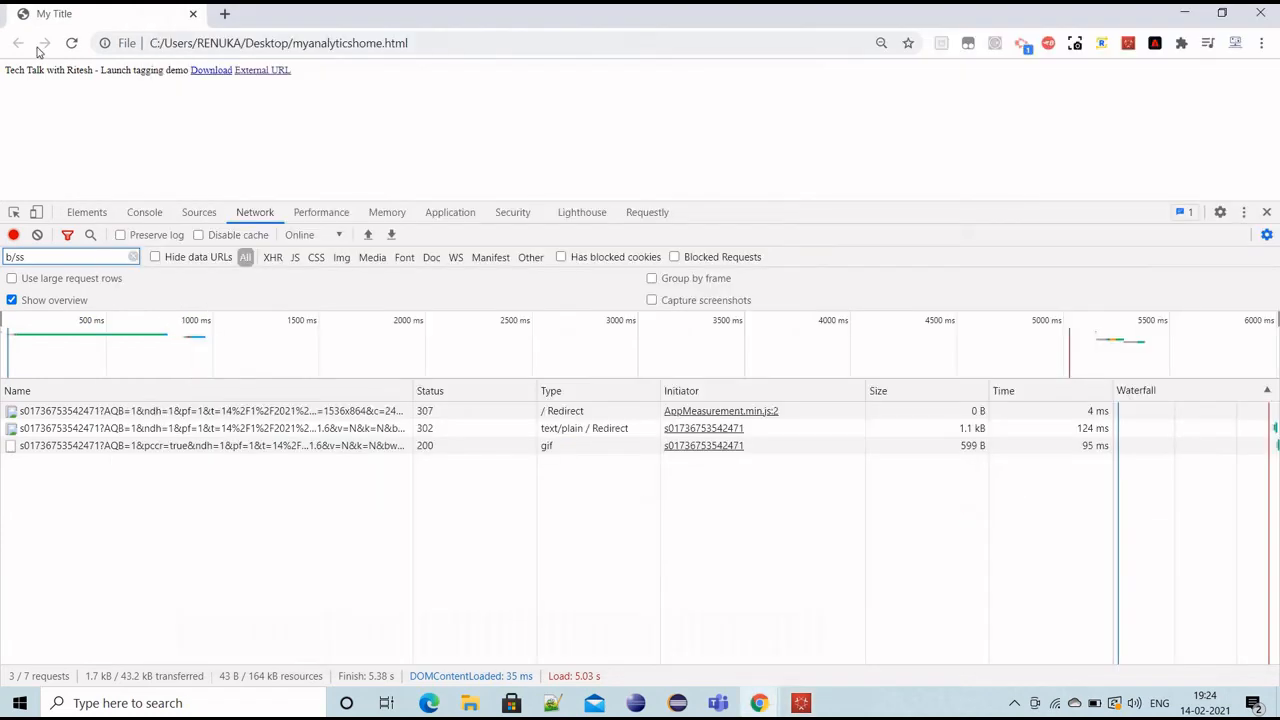
pyautogui.click(72, 44)
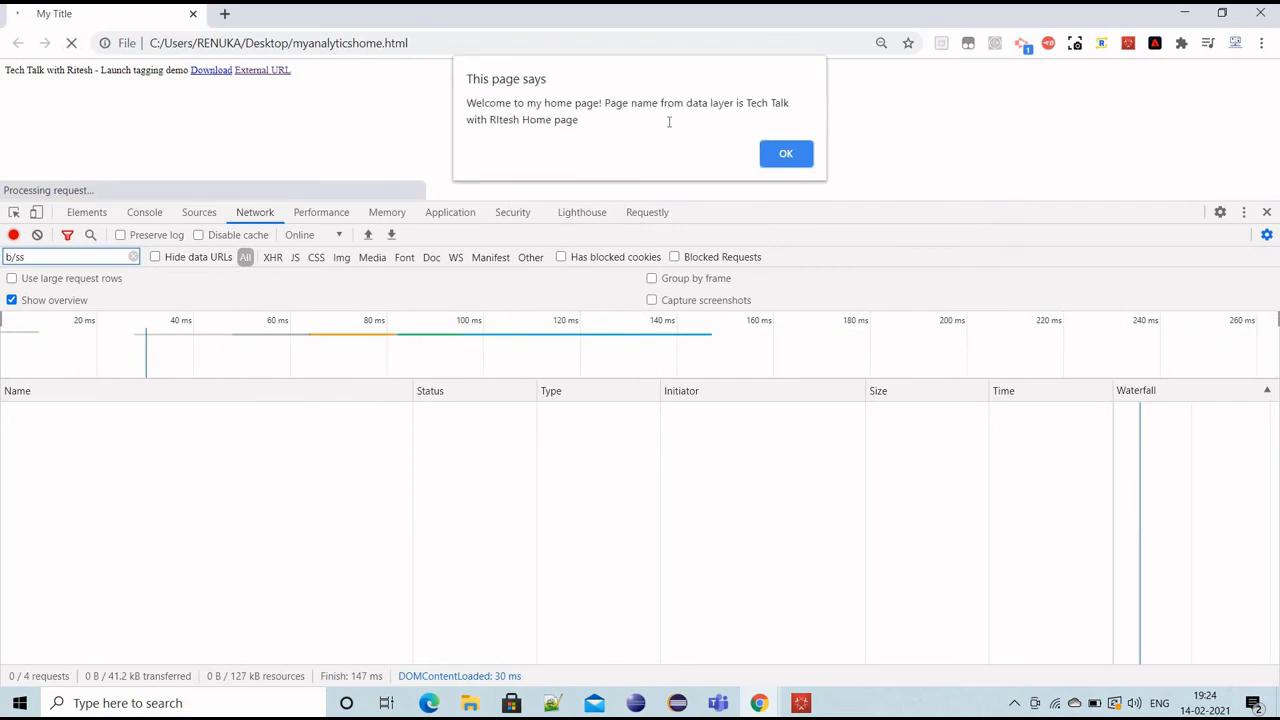
pyautogui.hotkey('alt', 'Tab')
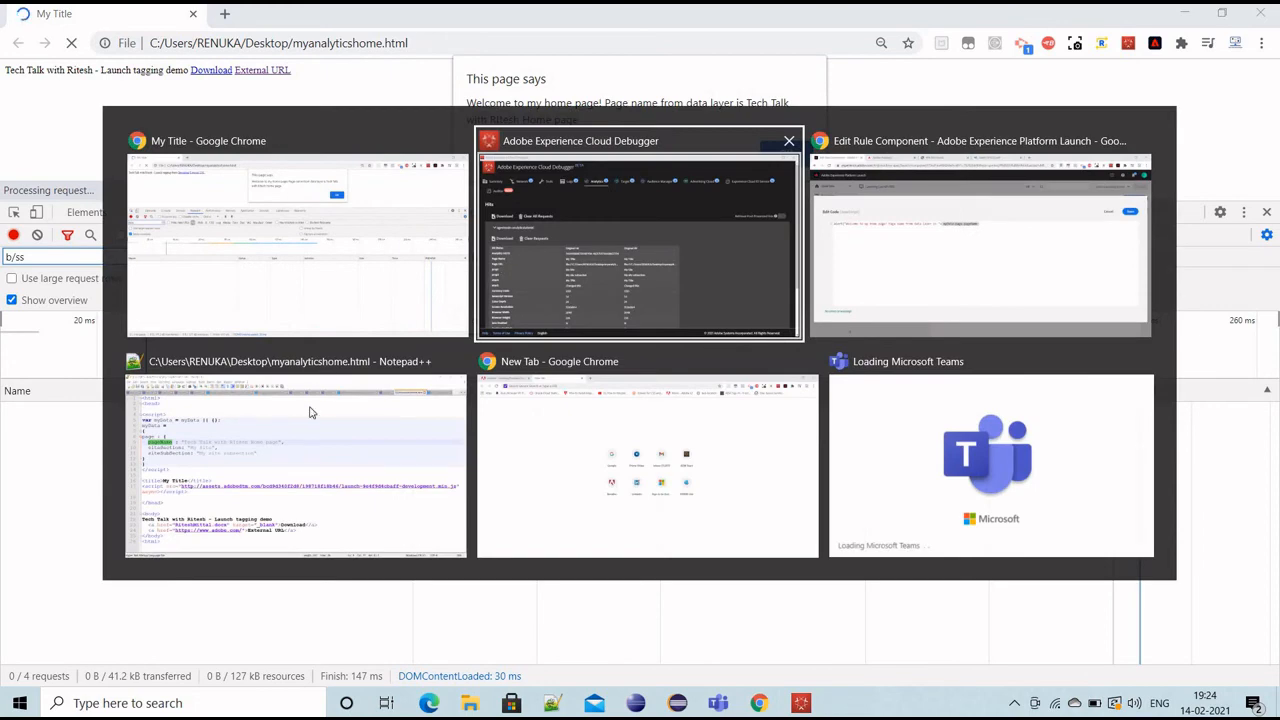
pyautogui.click(310, 440)
pyautogui.click(267, 295)
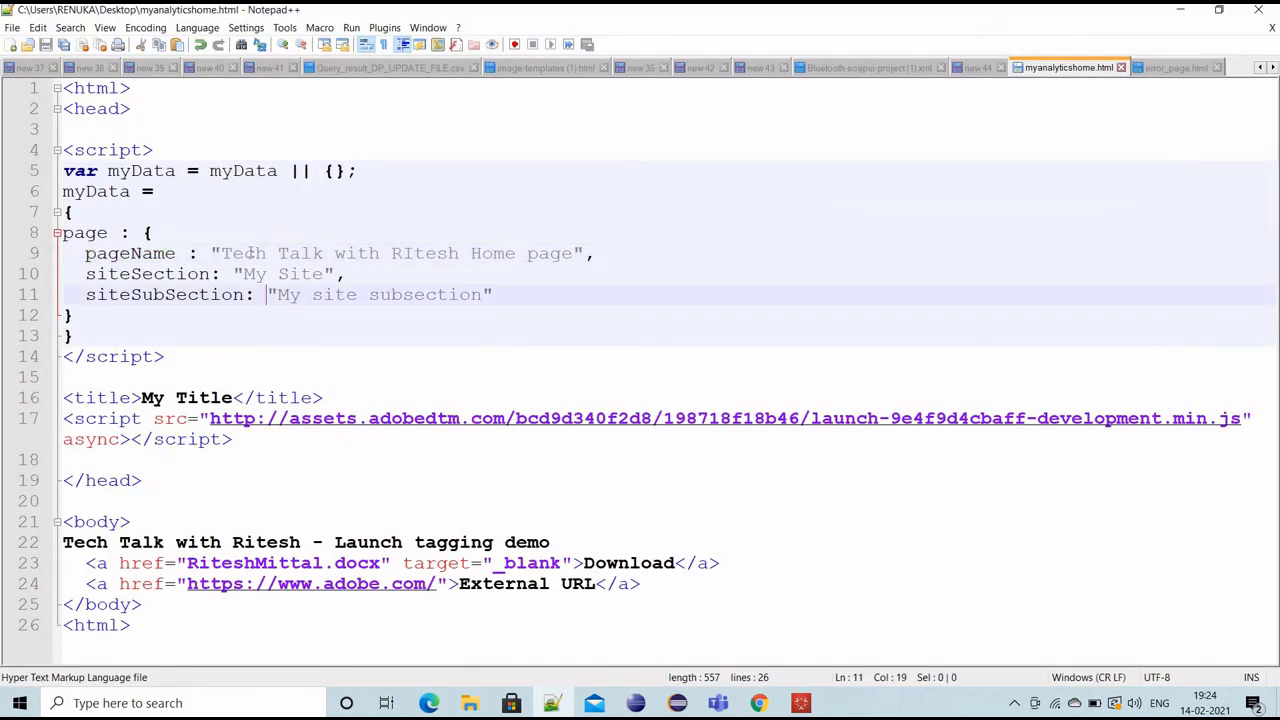
pyautogui.moveTo(224, 253); pyautogui.dragTo(574, 253)
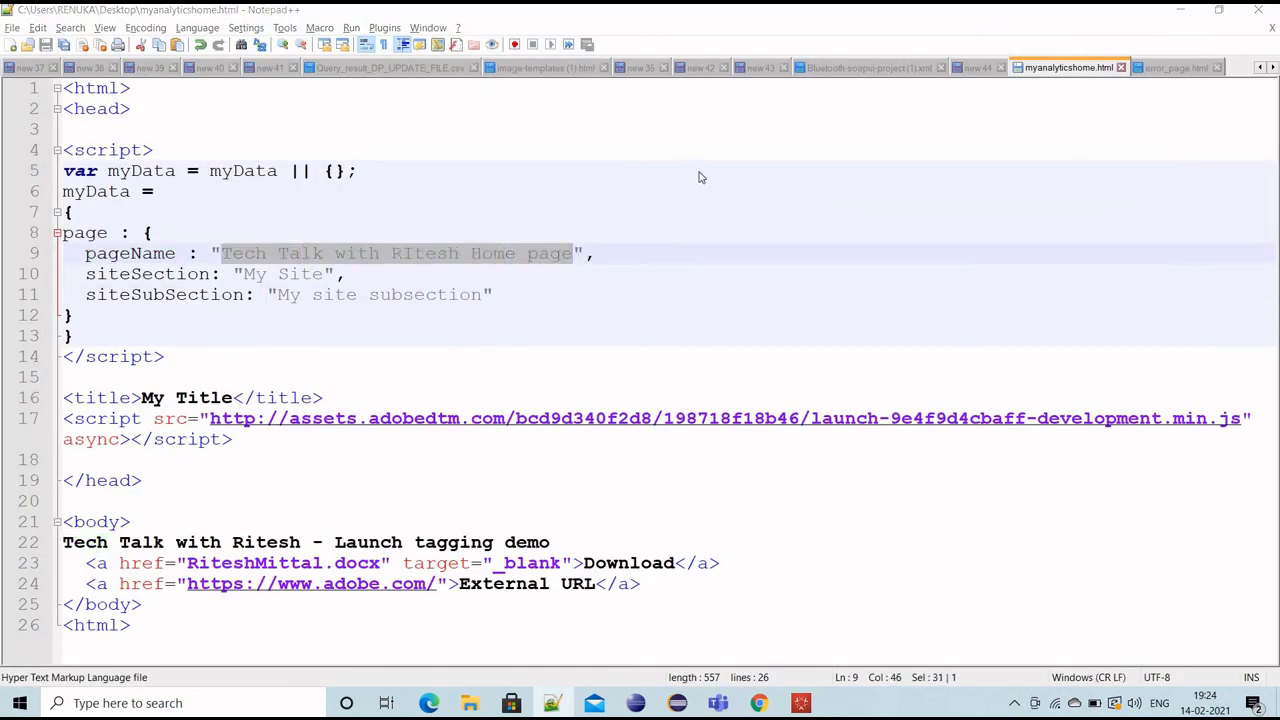
pyautogui.hotkey('alt', 'Tab')
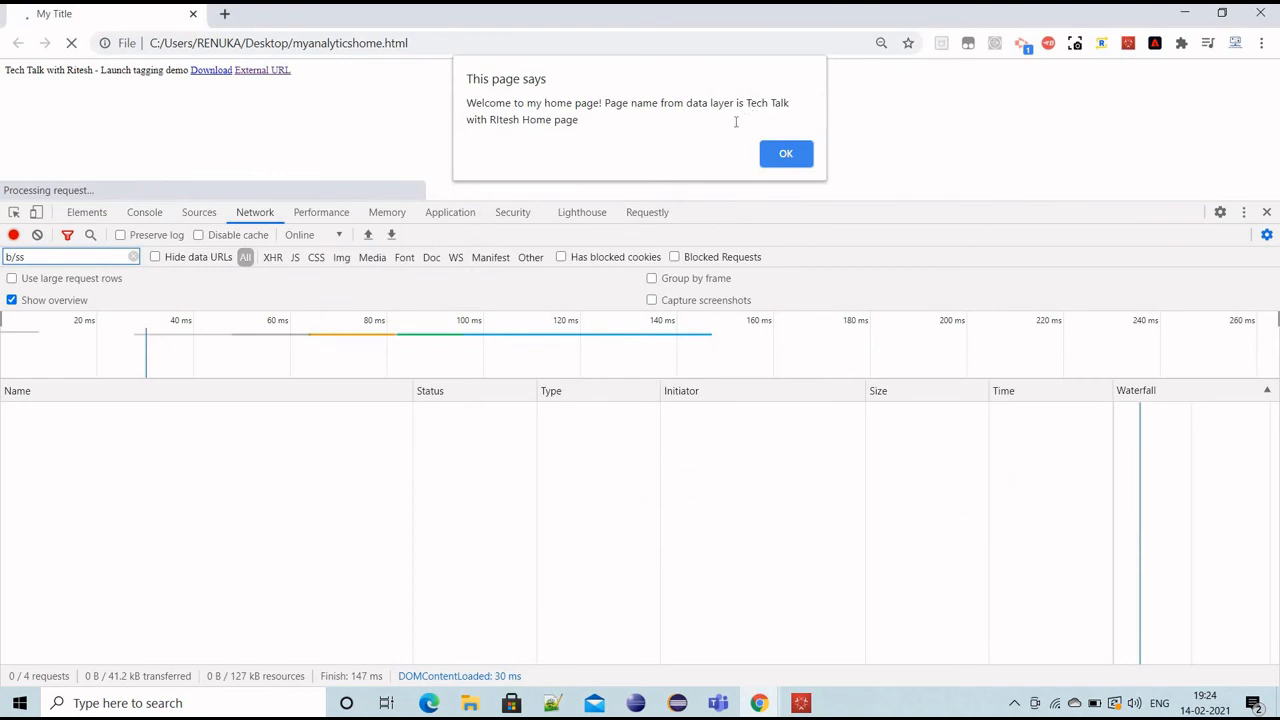
pyautogui.moveTo(746, 103); pyautogui.dragTo(735, 121)
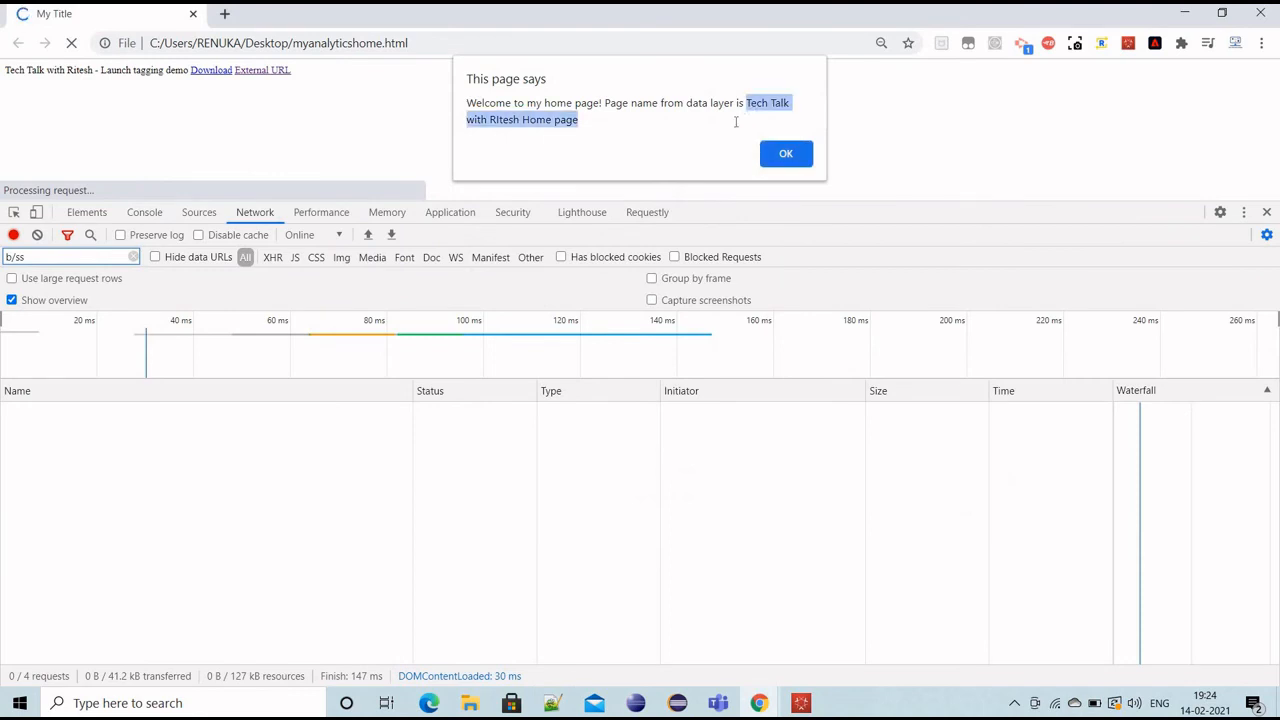